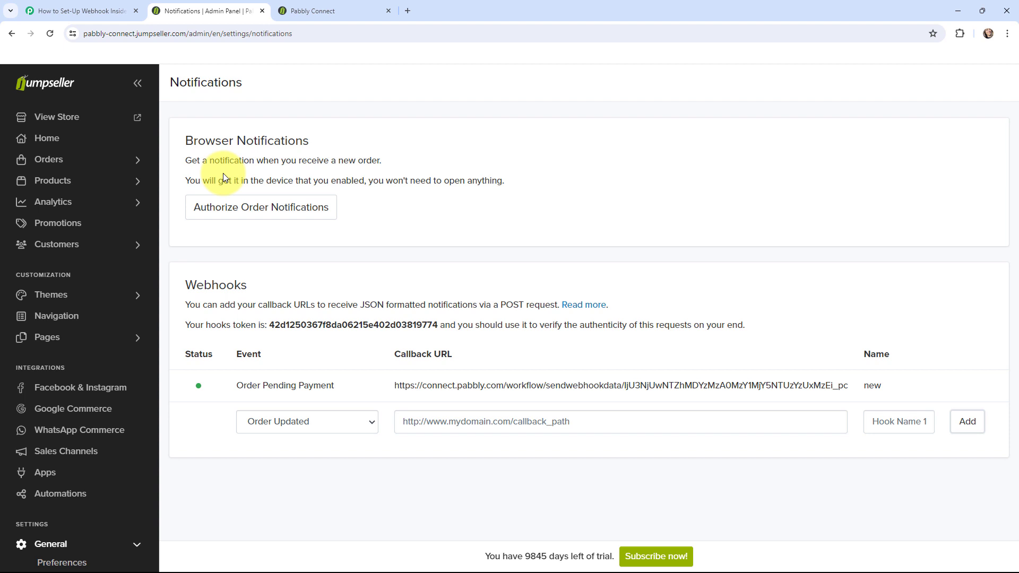
- Switch to the Pabbly Connect workflow 'How to Set-Up Webhook Inside Jumpseller'
left_click(64, 10)
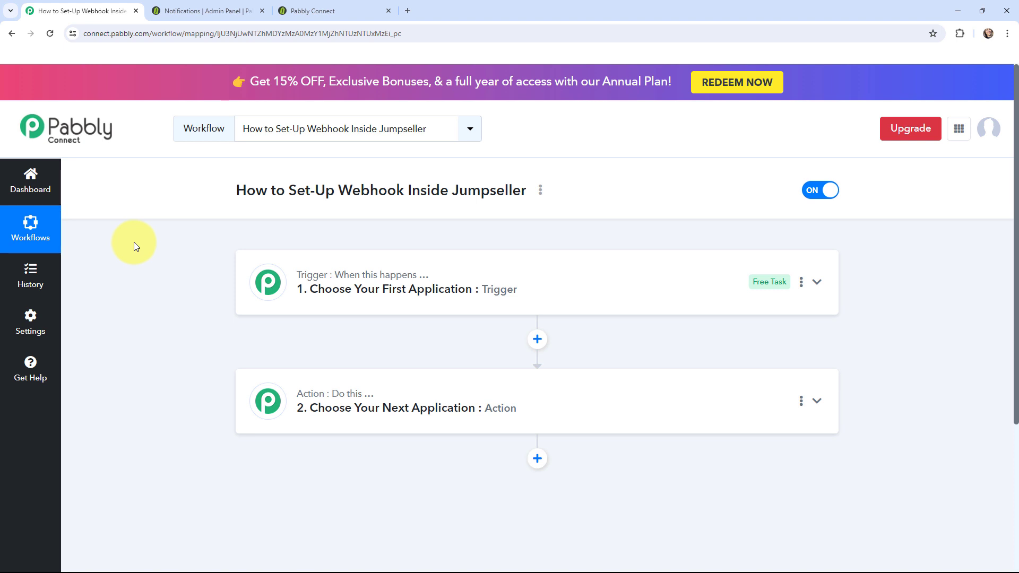
- Set the trigger app to Jumpseller with the Order Pending Payment trigger event
left_click(268, 279)
left_click(308, 353)
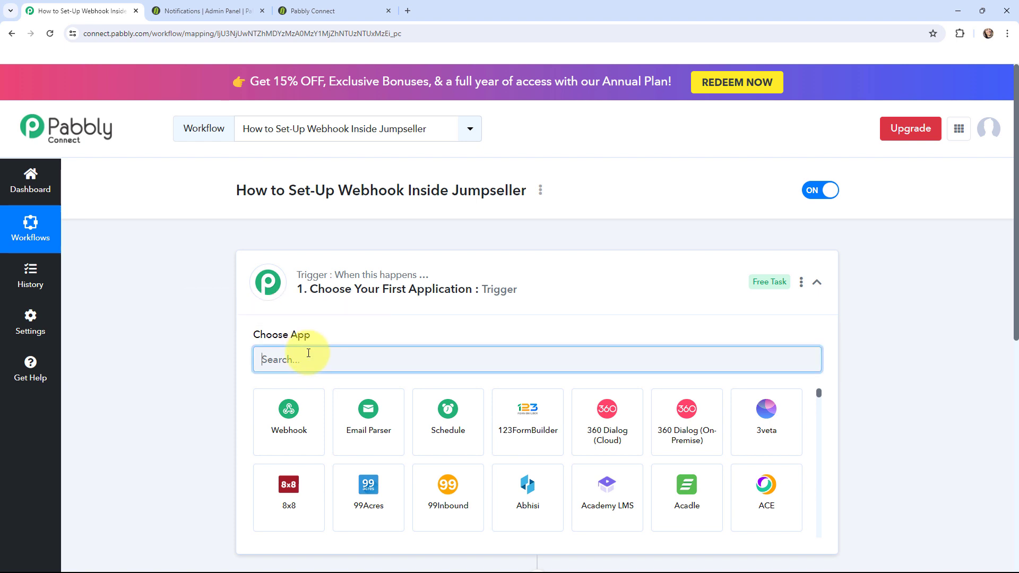
type("jumpsell")
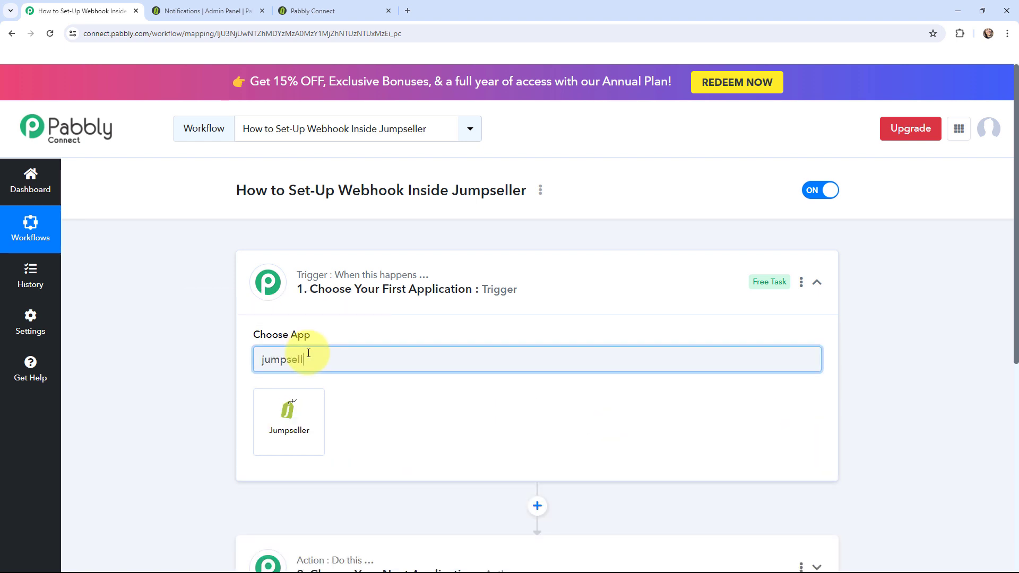
type("er")
left_click(298, 410)
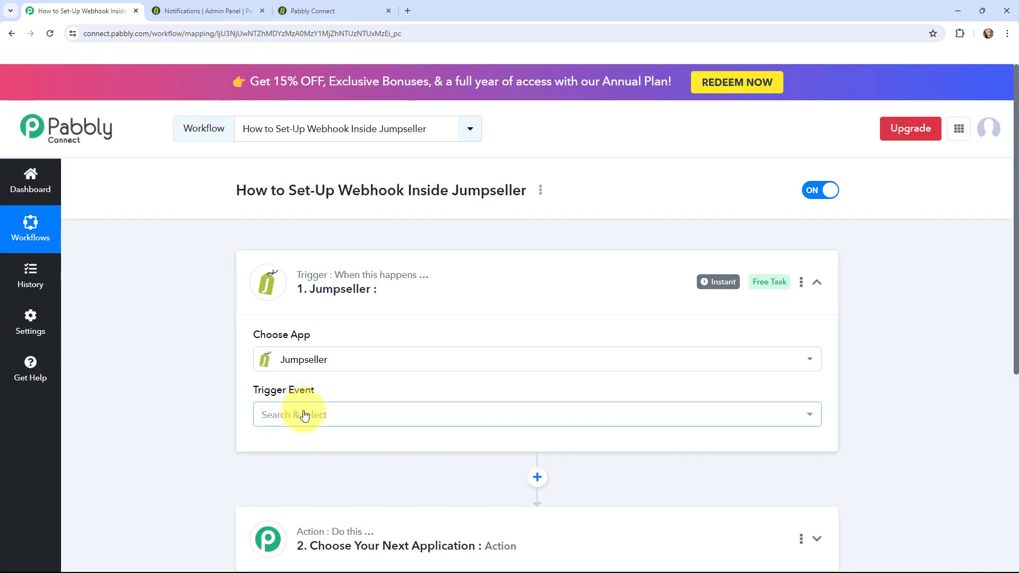
left_click(304, 416)
scroll(346, 313, "down", 2)
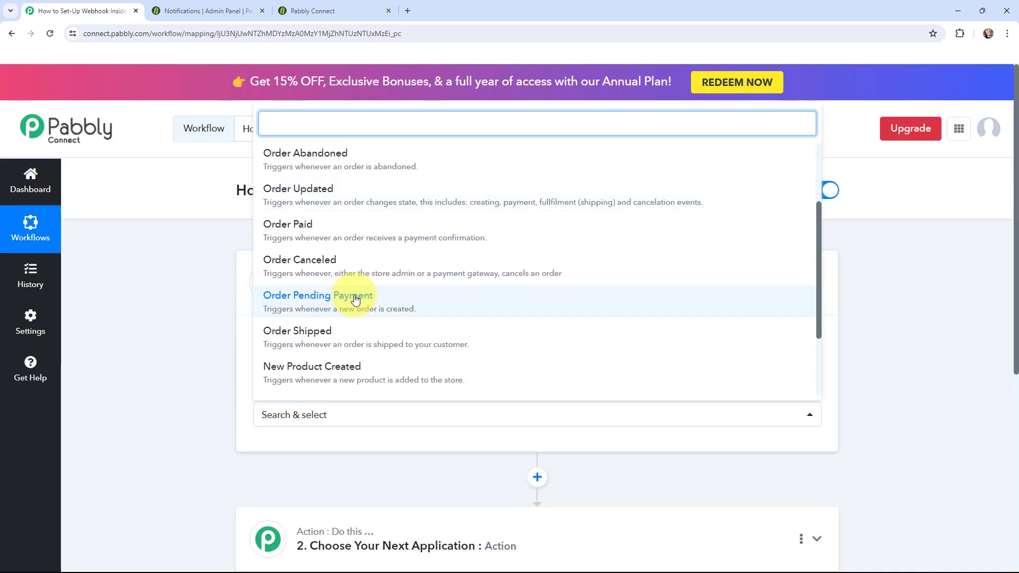
left_click(393, 301)
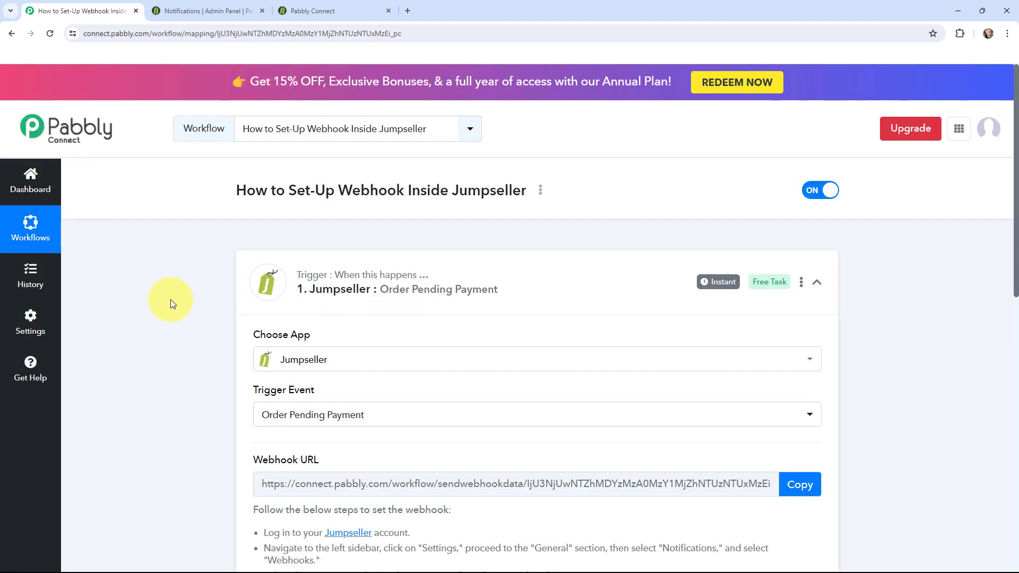
- Read the webhook setup instructions under the URL, then go to the Jumpseller admin
scroll(171, 299, "down", 3)
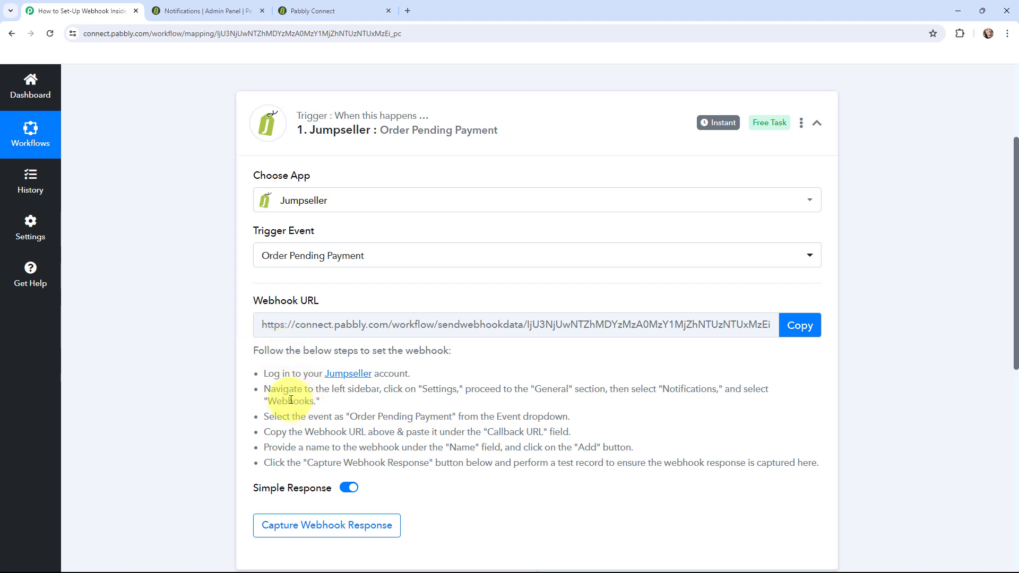
left_click_drag(253, 356, 828, 467)
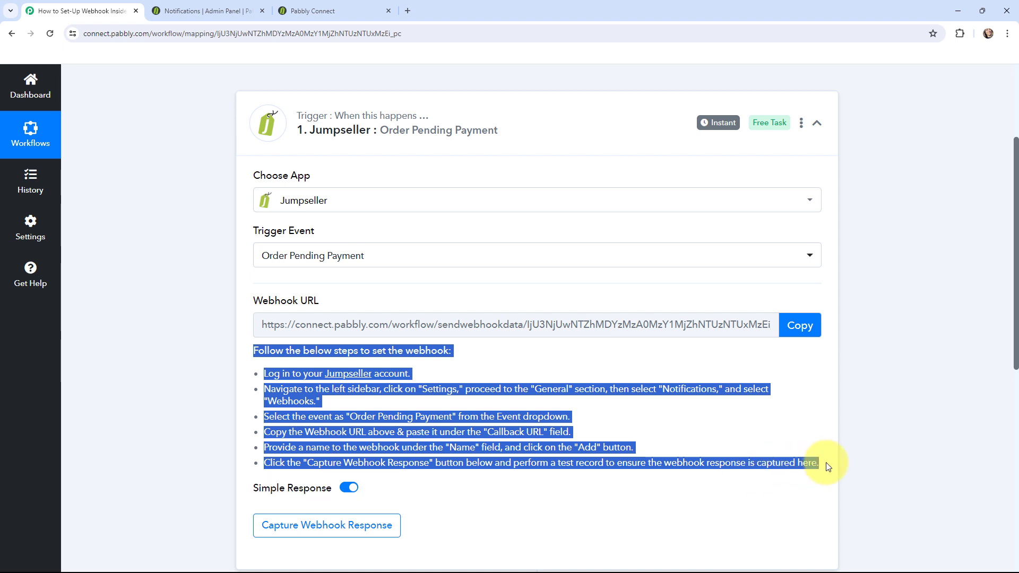
left_click(185, 341)
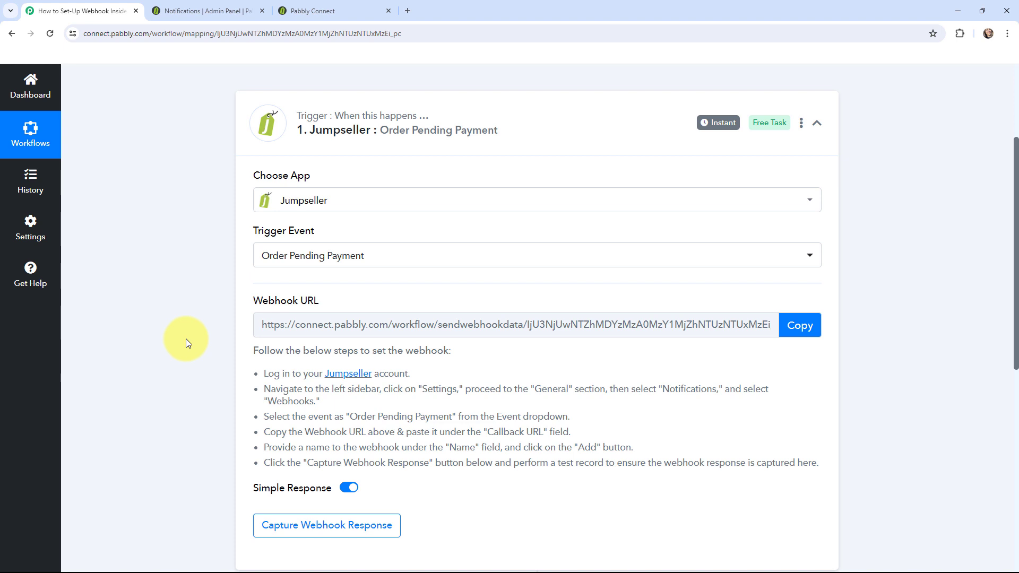
key("ctrl+Tab")
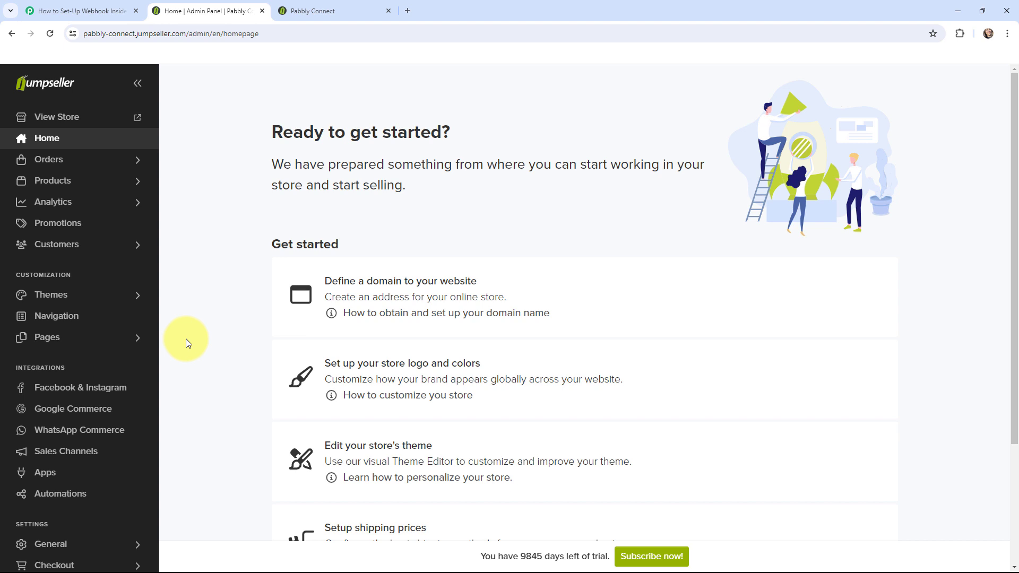
- Go to Settings > General > Notifications and choose Order Pending Payment as the webhook event
scroll(144, 292, "down", 1)
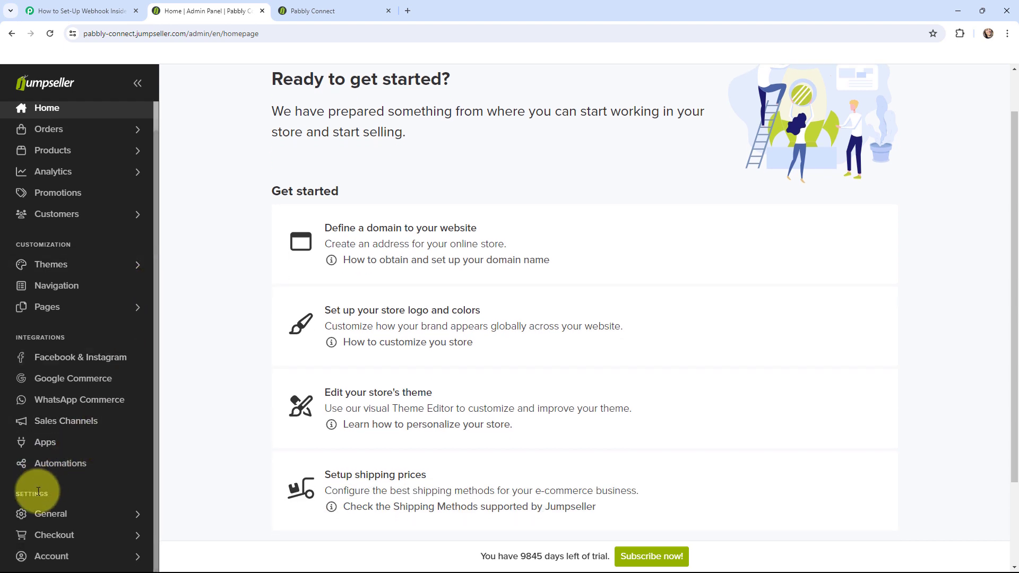
left_click(44, 513)
scroll(90, 511, "down", 1)
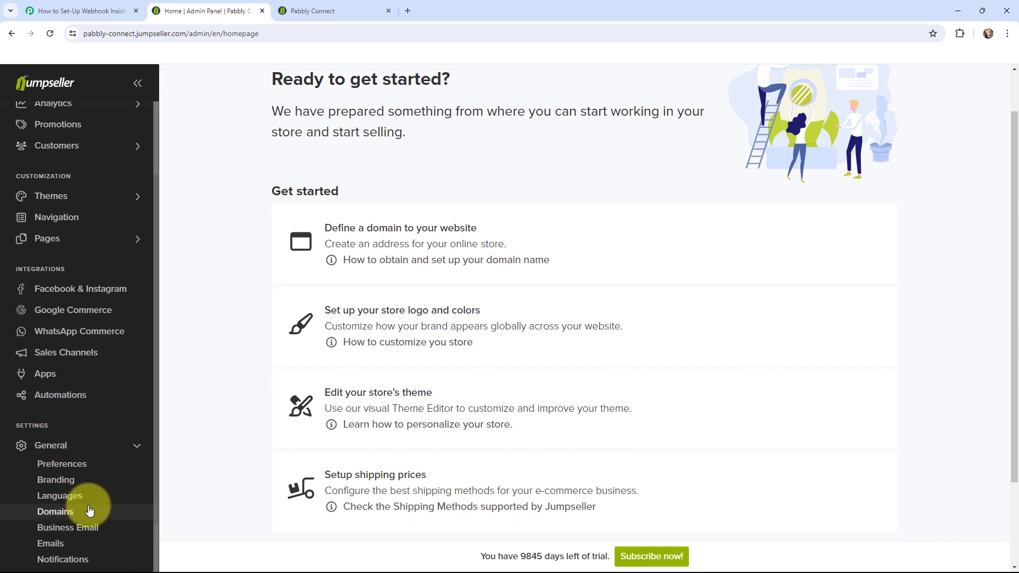
scroll(89, 511, "down", 1)
left_click(93, 543)
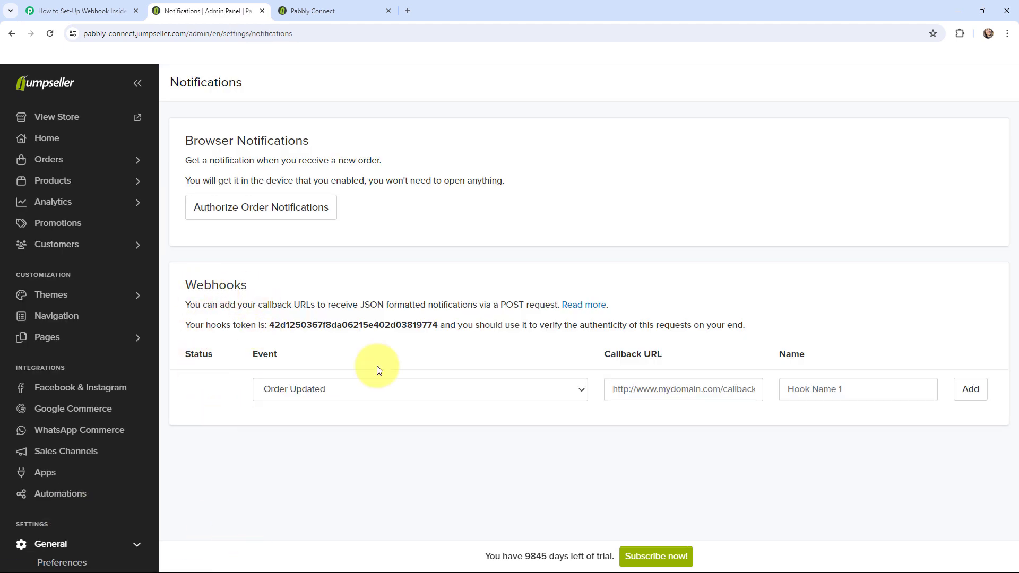
left_click(325, 389)
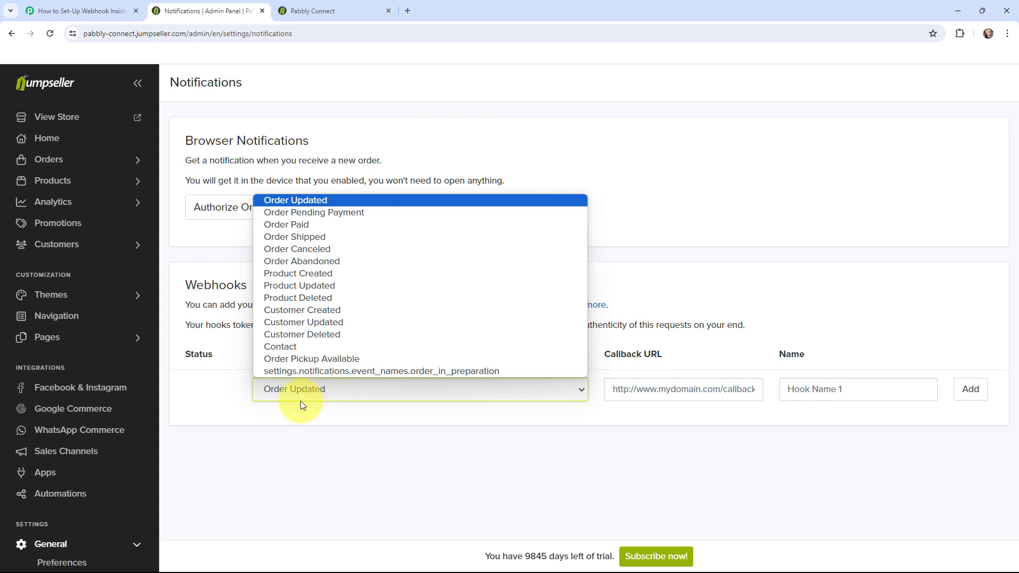
left_click(330, 212)
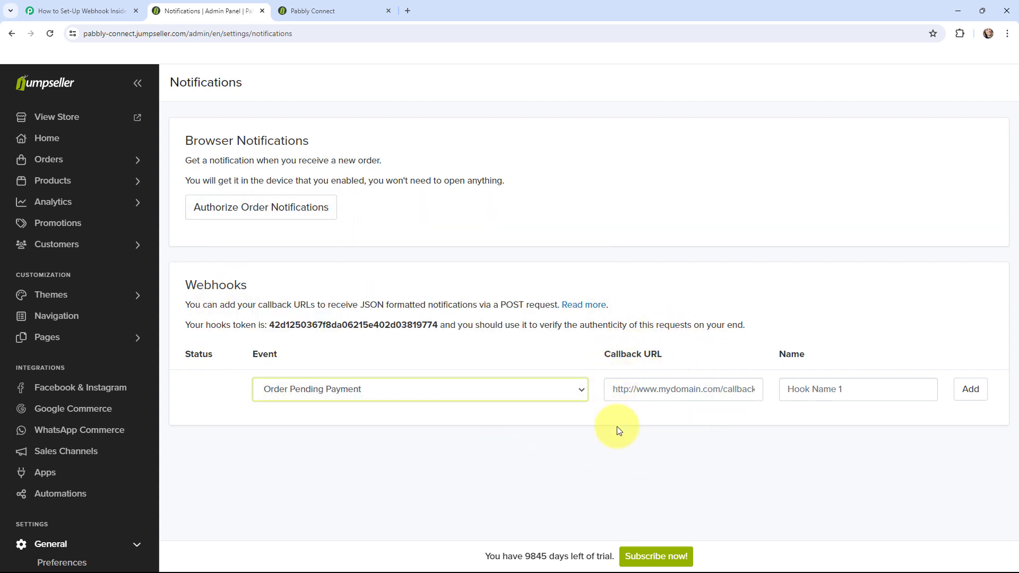
- Add a Jumpseller webhook named 'new' with the copied Pabbly webhook URL as its callback URL
left_click(64, 10)
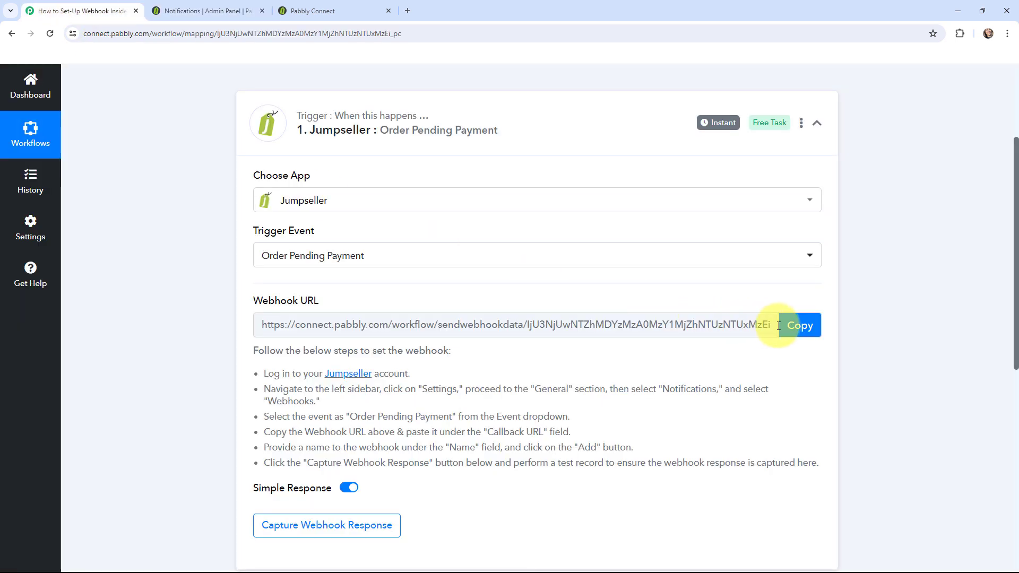
left_click(796, 327)
left_click(172, 10)
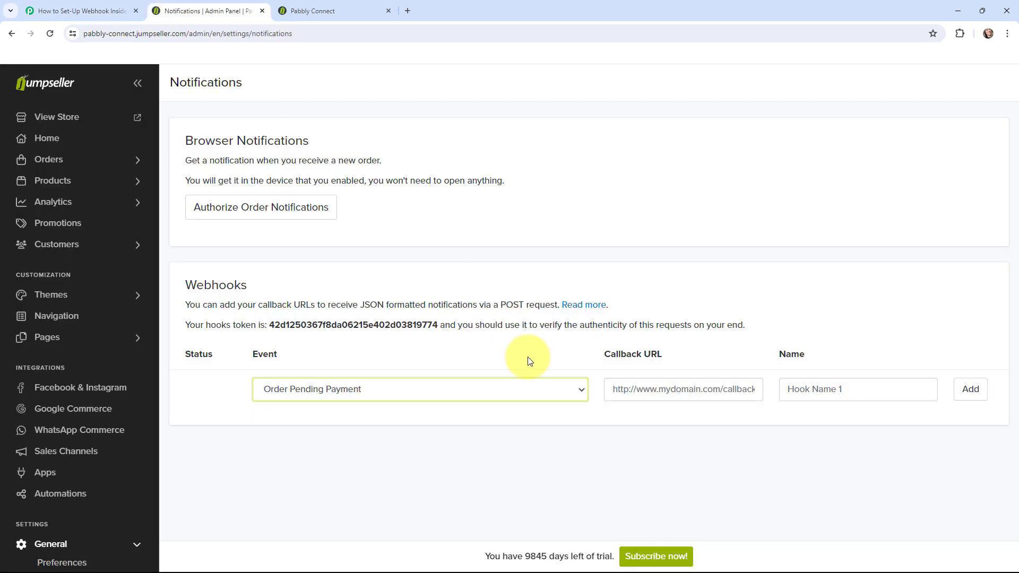
left_click(626, 390)
key("ctrl+v")
left_click(813, 397)
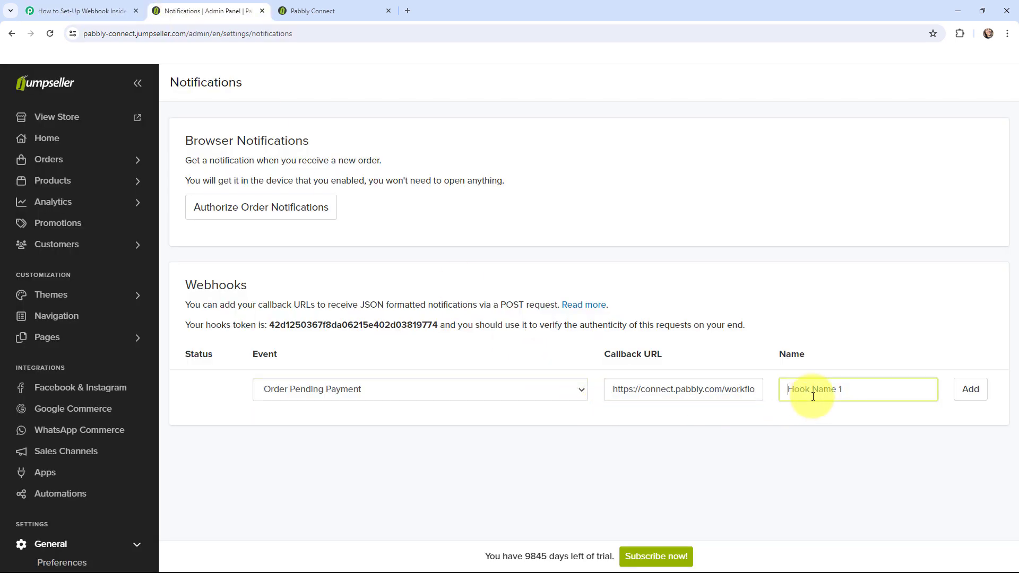
type("new")
left_click(971, 391)
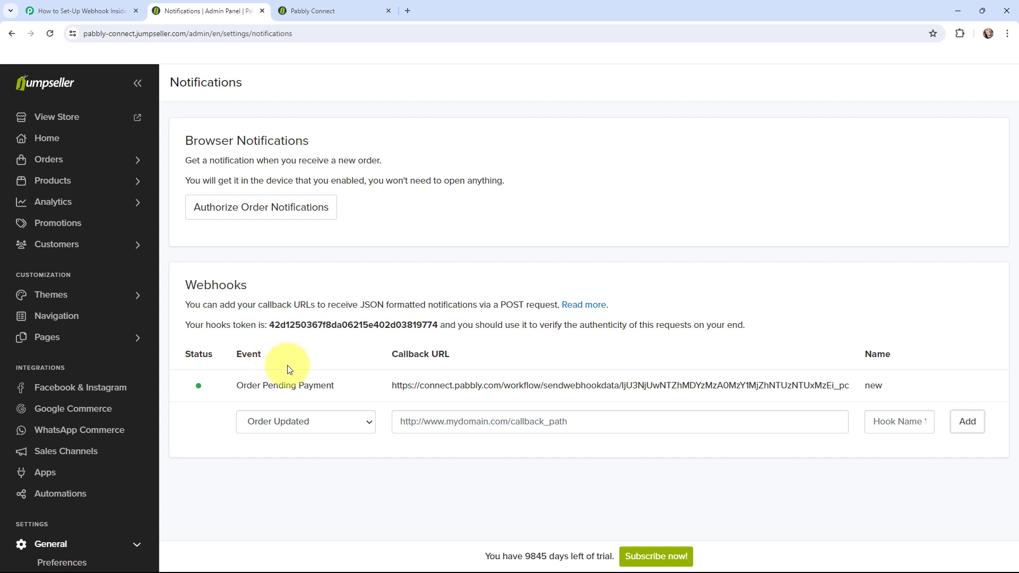
- In Pabbly Connect, choose Re-Capture Webhook Response and confirm with Yes
left_click(79, 11)
scroll(158, 214, "down", 5)
scroll(157, 214, "down", 2)
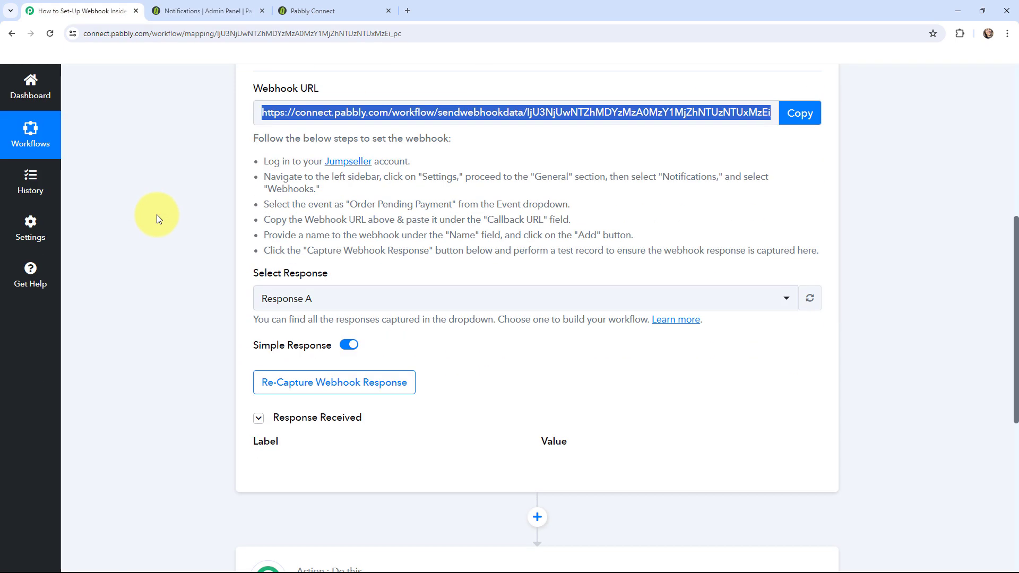
scroll(157, 215, "up", 1)
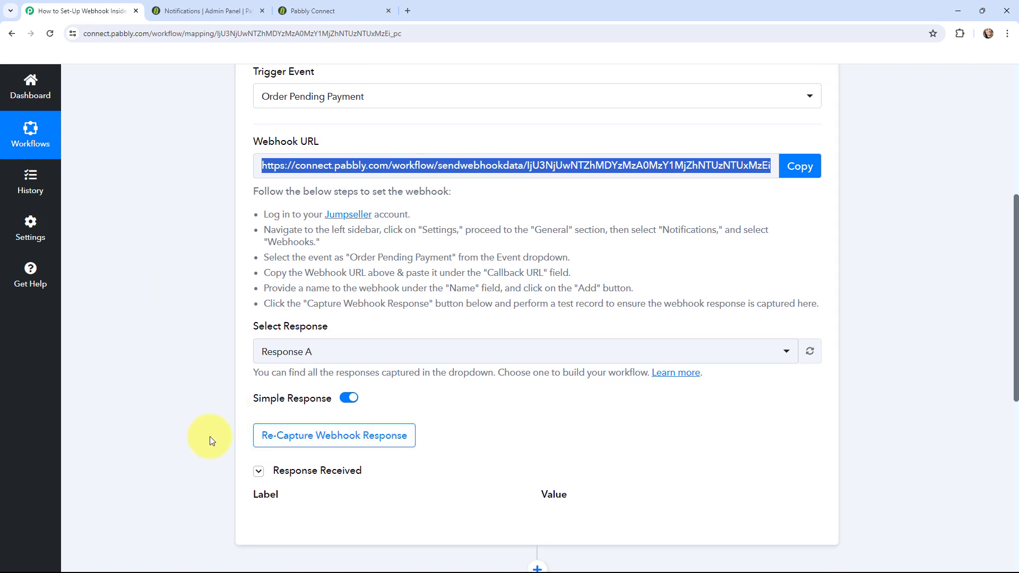
left_click(321, 441)
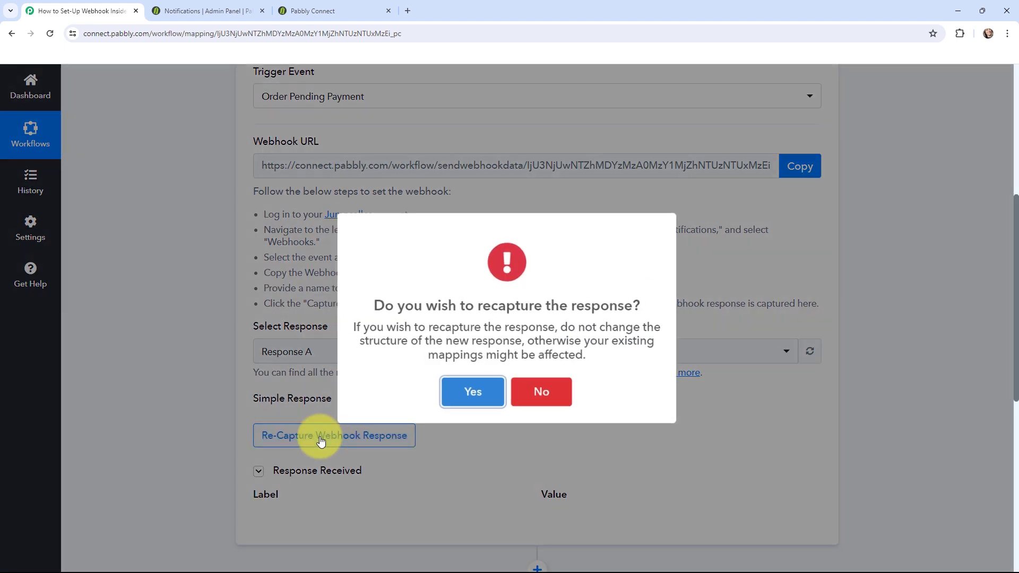
left_click(470, 399)
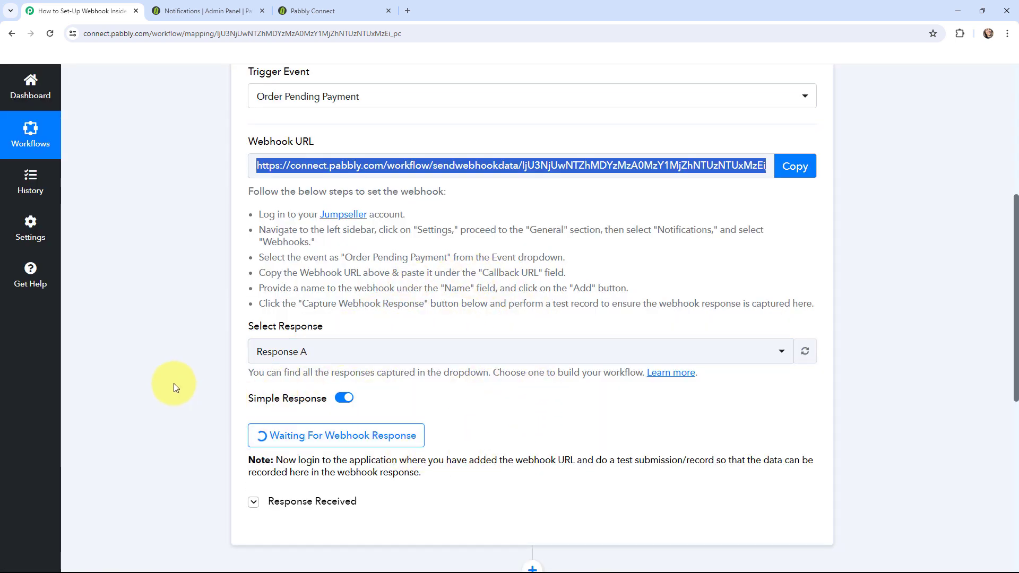
- In the Jumpseller storefront, open the Chair product and proceed to checkout
left_click(340, 9)
scroll(474, 305, "down", 12)
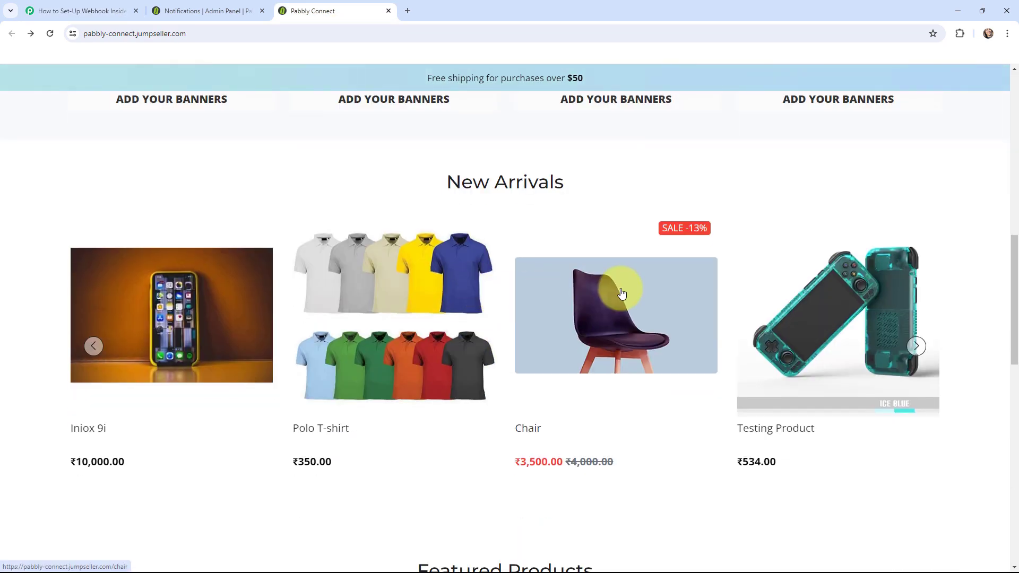
left_click(621, 293)
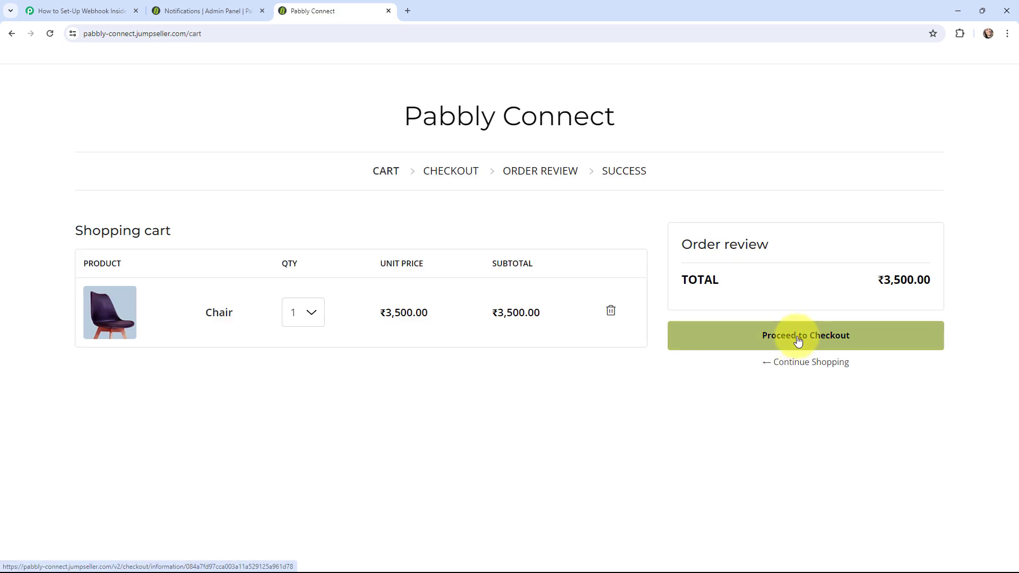
left_click(799, 341)
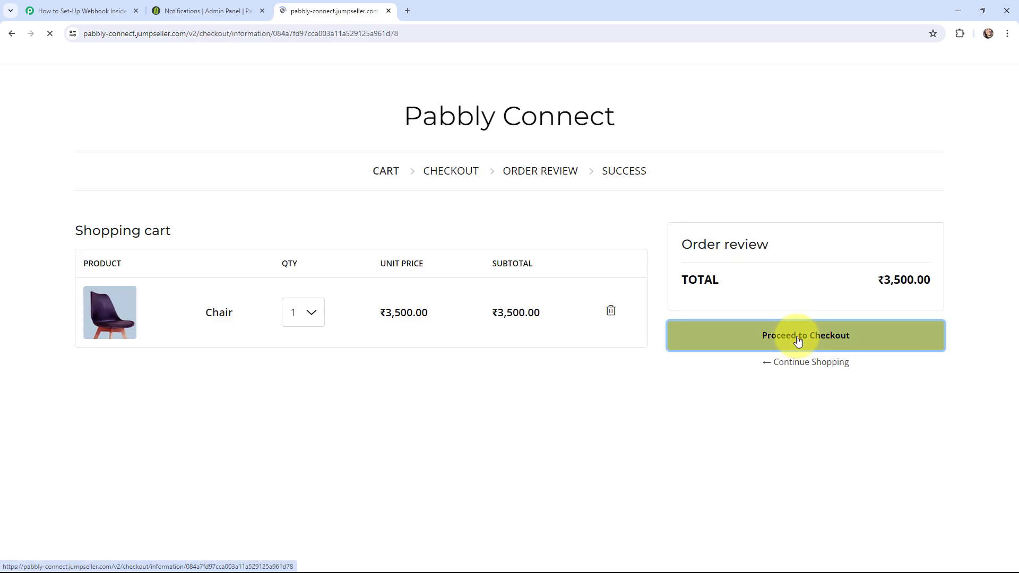
- Fill in the customer's e-mail, first name and last name from autofill suggestions
left_click(178, 268)
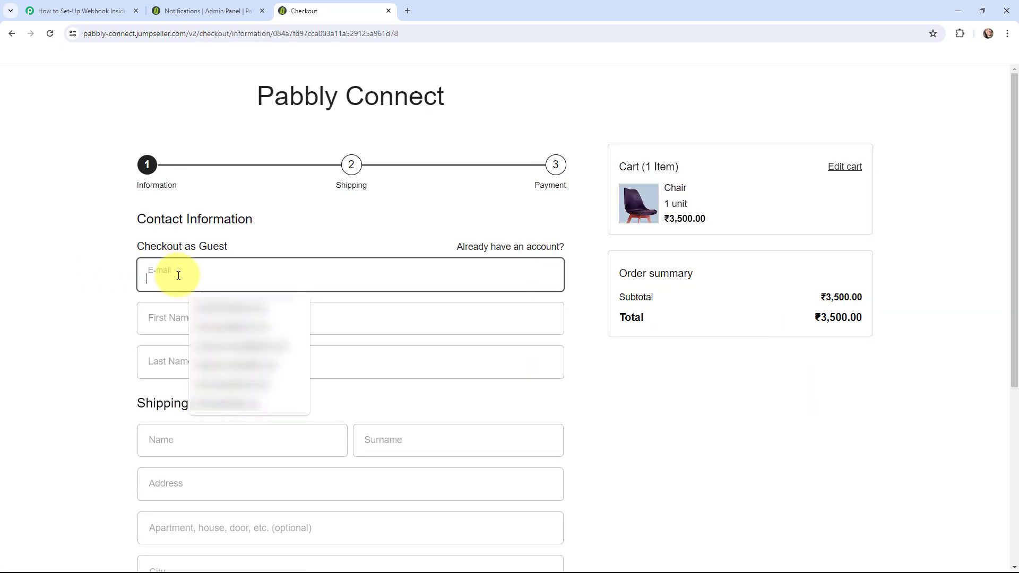
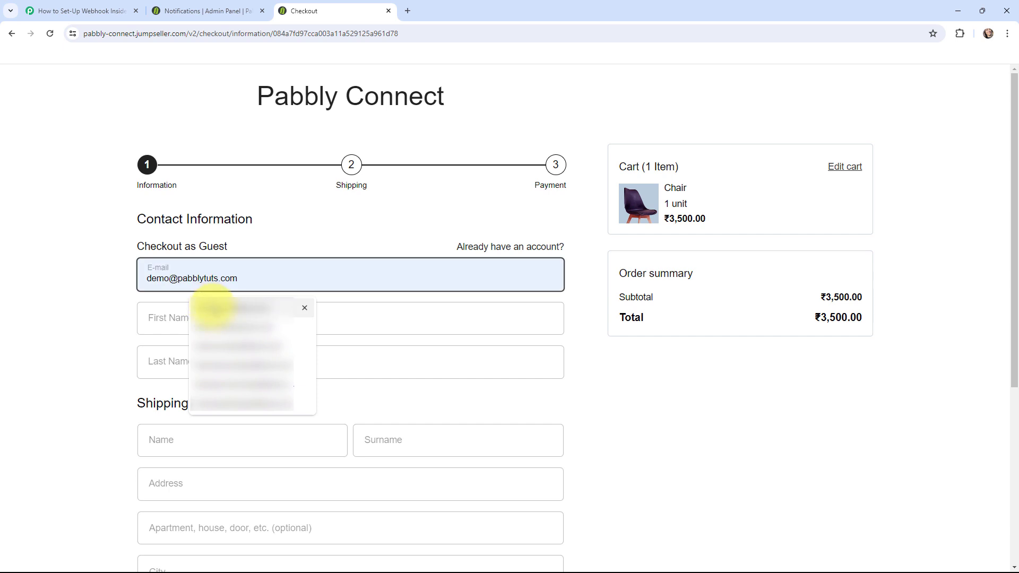
left_click(213, 307)
left_click(213, 326)
left_click(215, 351)
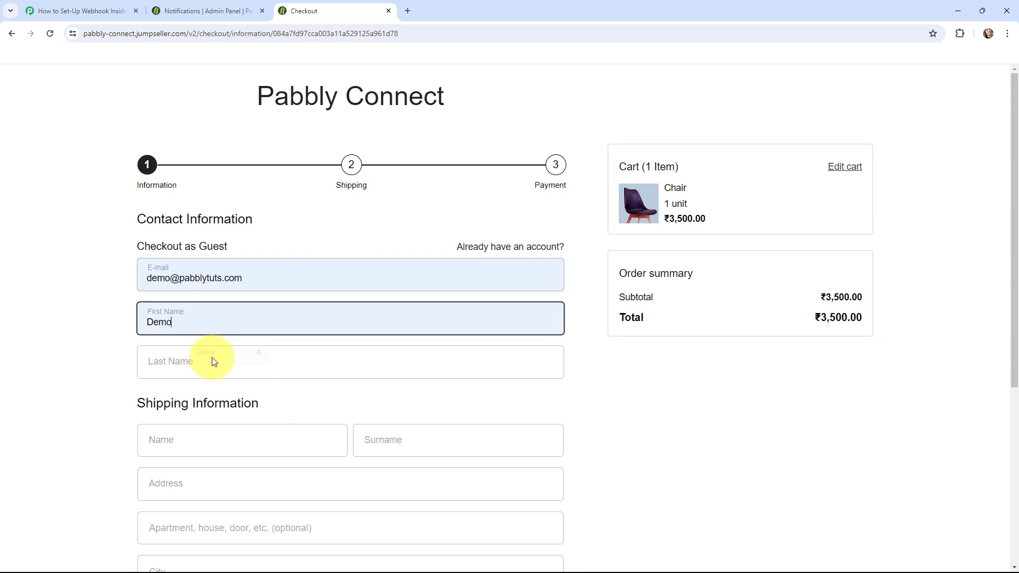
left_click(212, 362)
left_click(210, 393)
- Fill in the shipping name, surname, street address and apartment line from suggestions
scroll(207, 393, "down", 3)
left_click(201, 288)
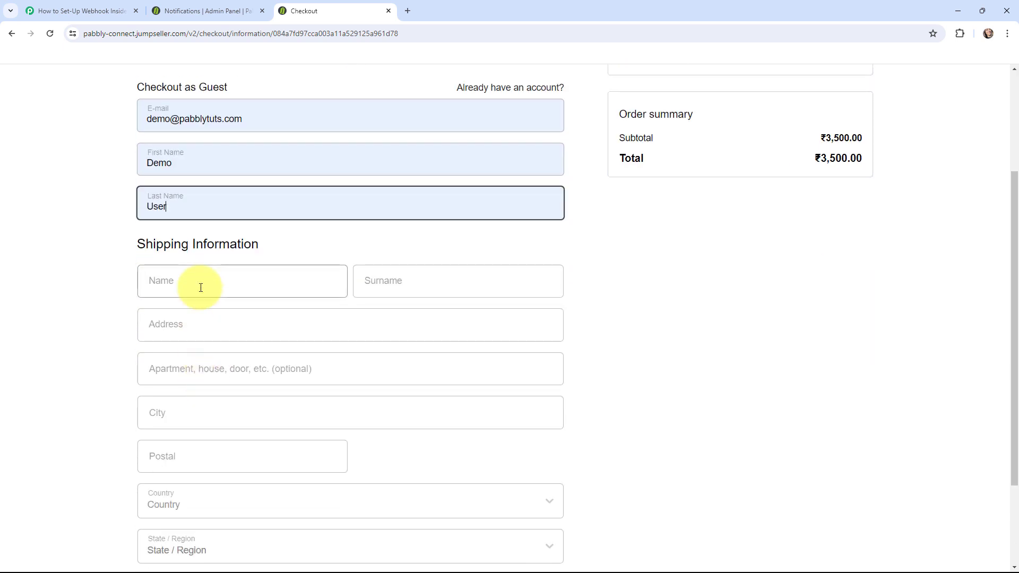
left_click(206, 352)
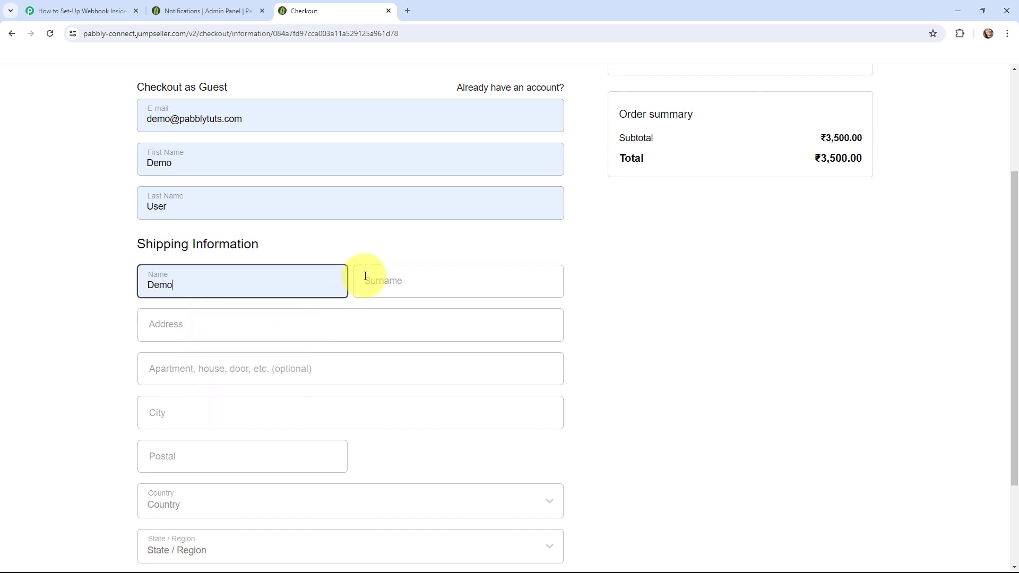
left_click(386, 279)
left_click(414, 321)
left_click(281, 335)
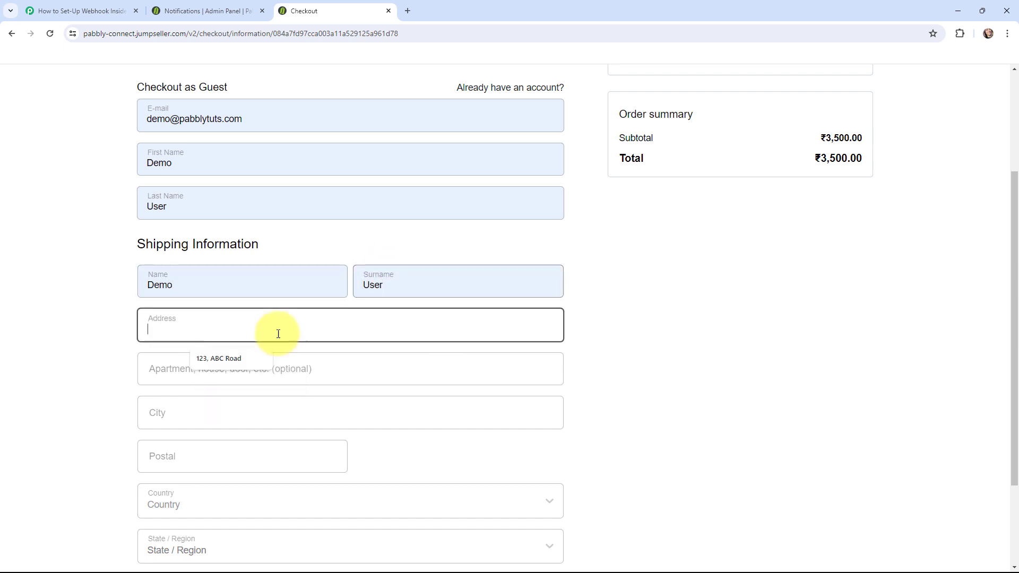
left_click(222, 361)
left_click(201, 371)
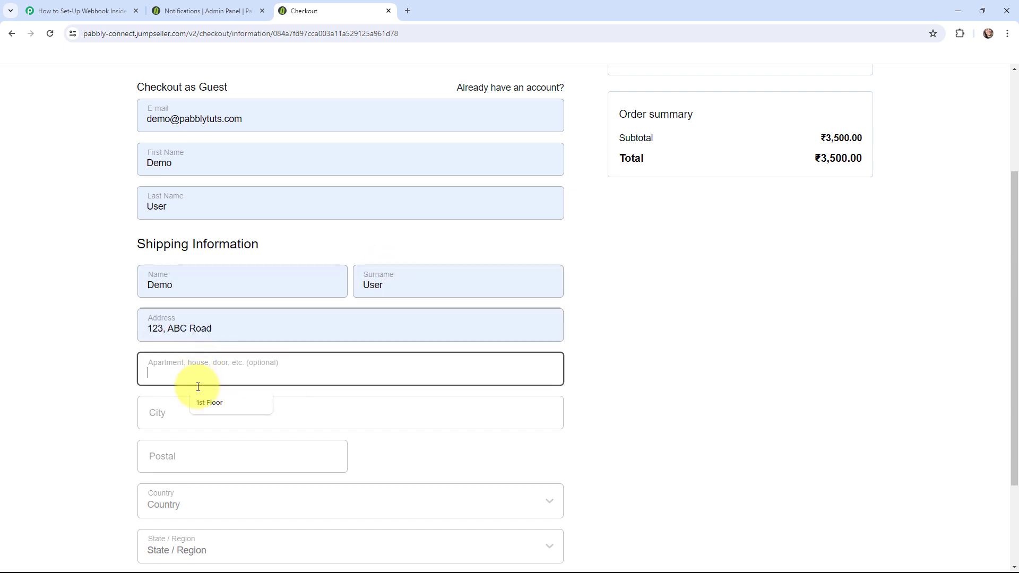
left_click(190, 406)
- Fill in the shipping city and postal code from suggestions
left_click(180, 413)
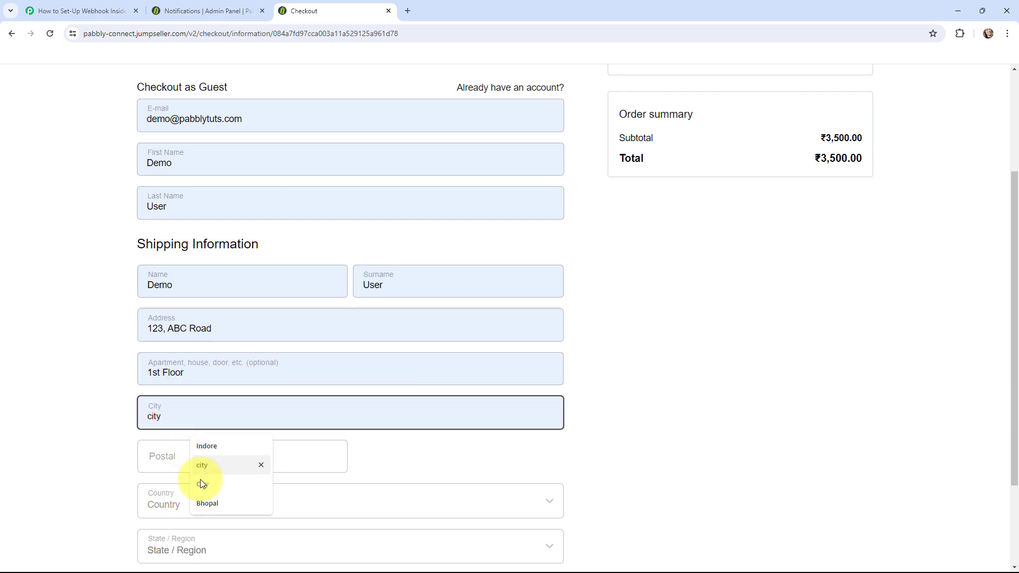
left_click(208, 505)
scroll(212, 407, "down", 2)
left_click(198, 335)
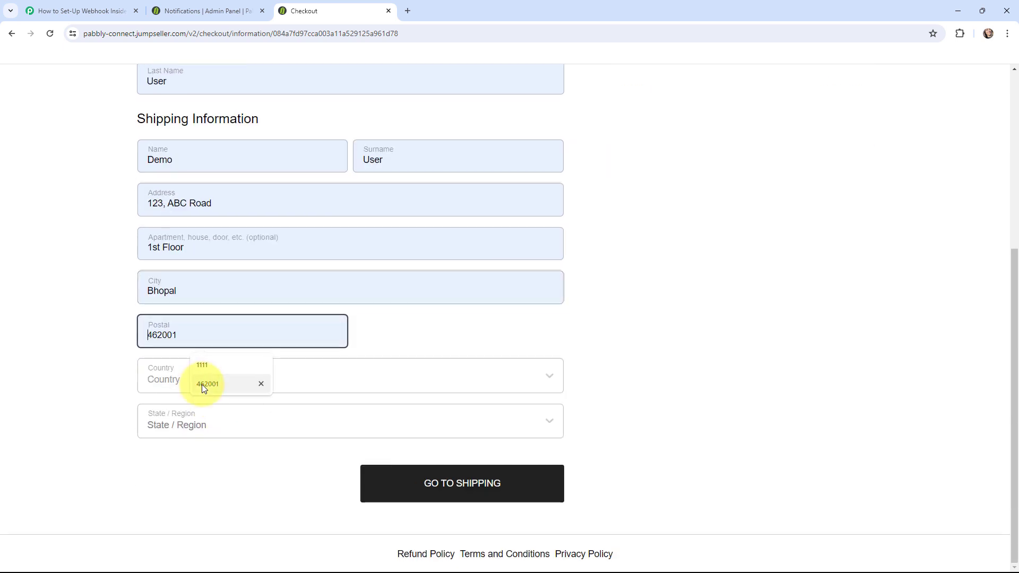
left_click(201, 384)
- Select India and Madhya Pradesh as country and state, then go to shipping
left_click(178, 382)
scroll(220, 456, "down", 20)
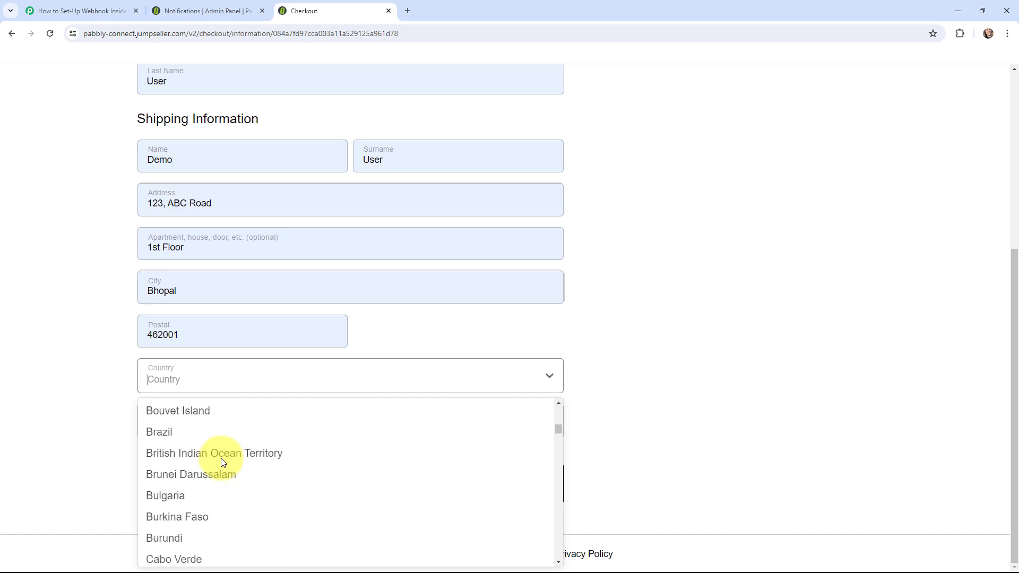
scroll(223, 459, "down", 9)
scroll(223, 460, "down", 5)
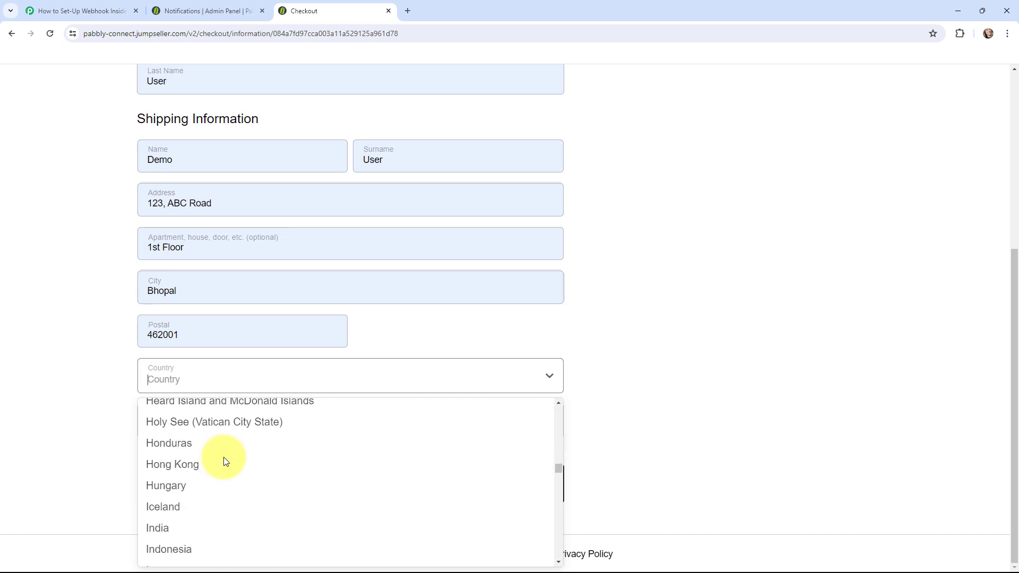
left_click(199, 530)
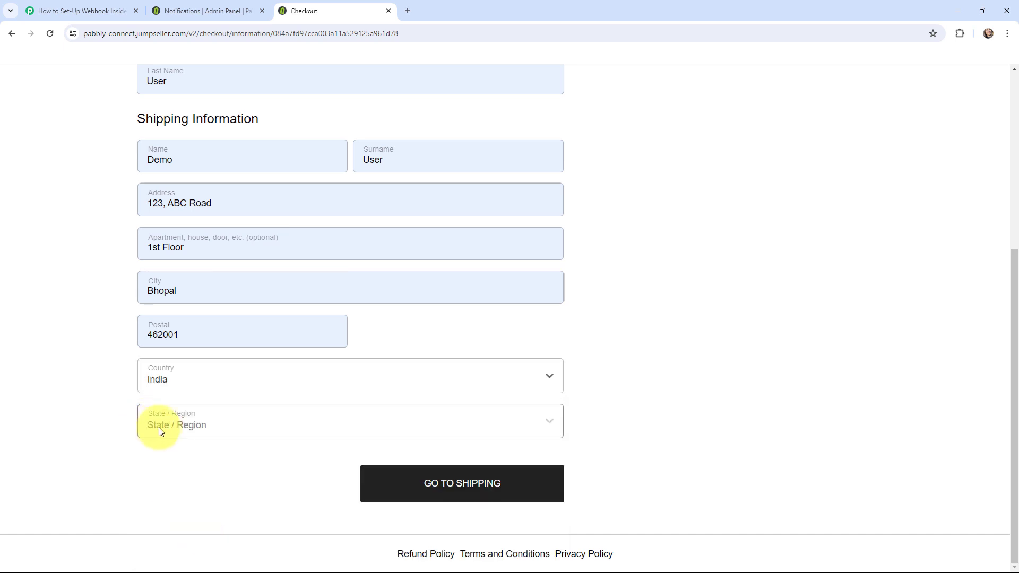
left_click(206, 423)
scroll(218, 464, "down", 4)
scroll(217, 477, "down", 2)
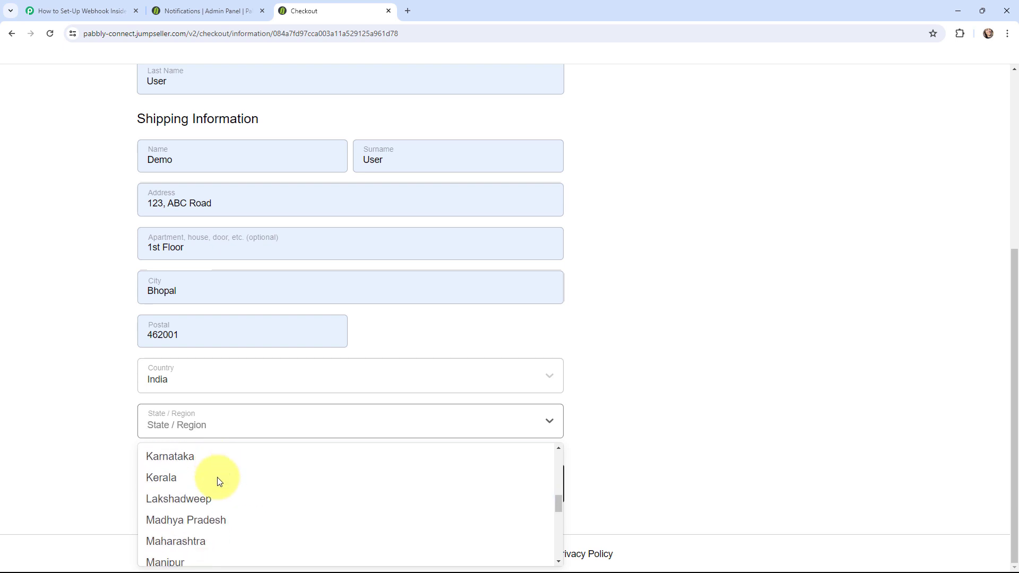
left_click(218, 522)
scroll(85, 409, "up", 5)
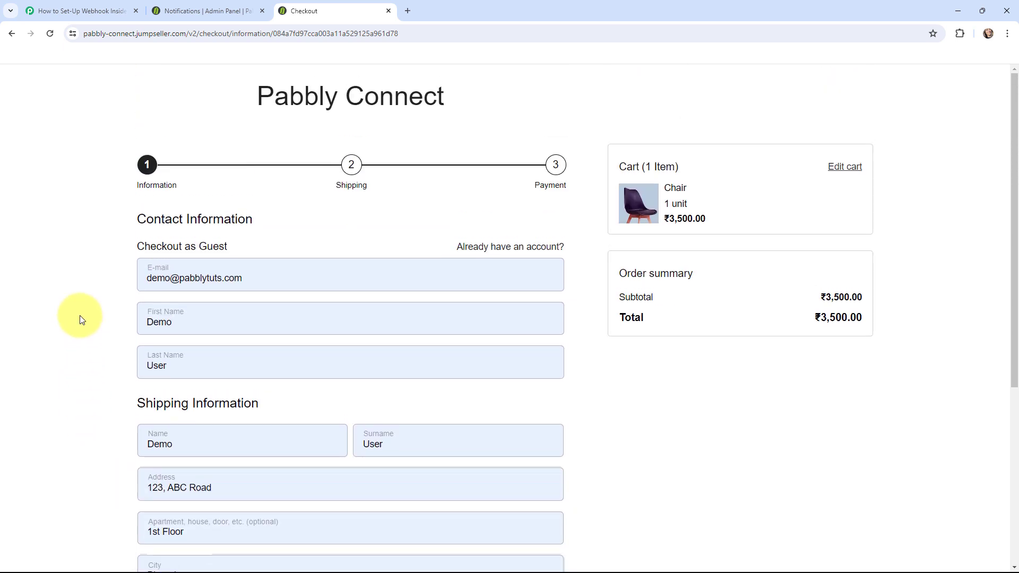
scroll(81, 319, "down", 5)
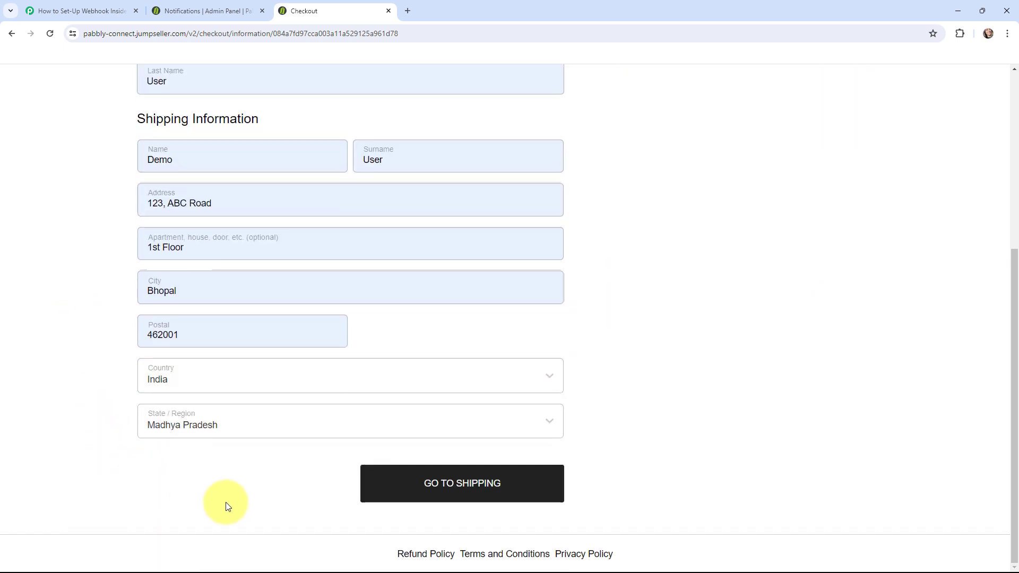
left_click(442, 484)
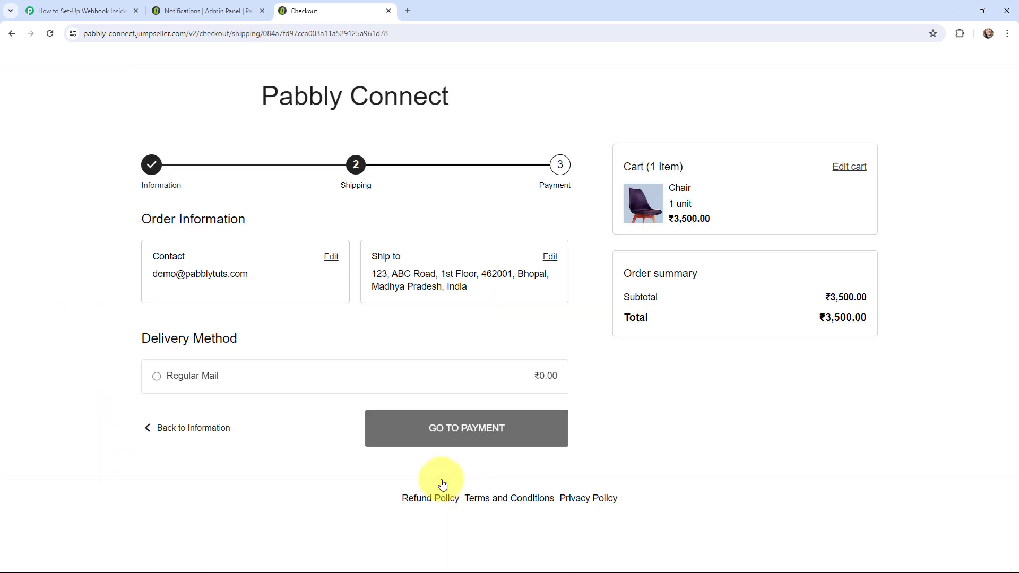
- Continue to payment and place the Chair test order with Cash on Delivery
left_click(458, 428)
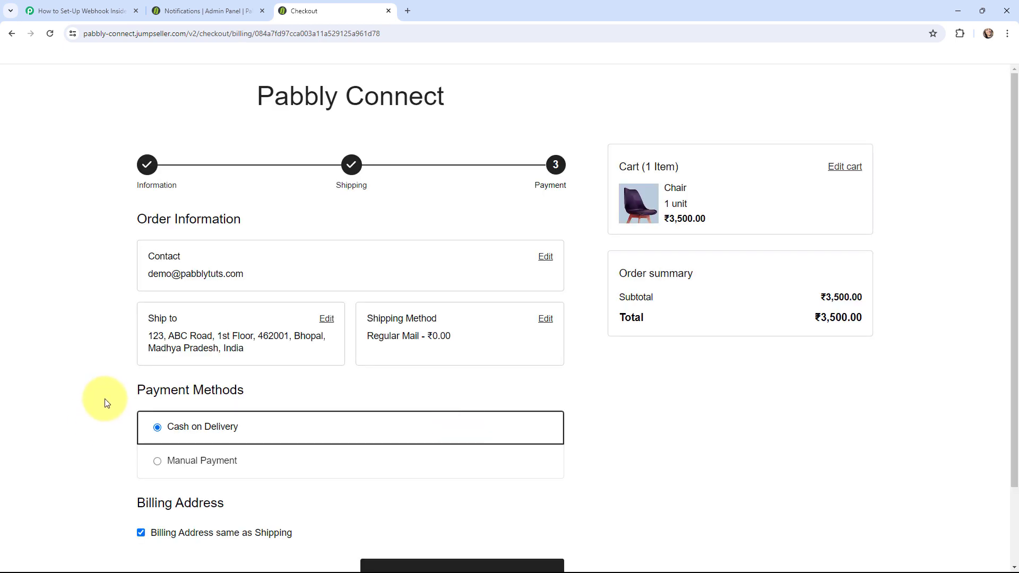
scroll(104, 376, "down", 2)
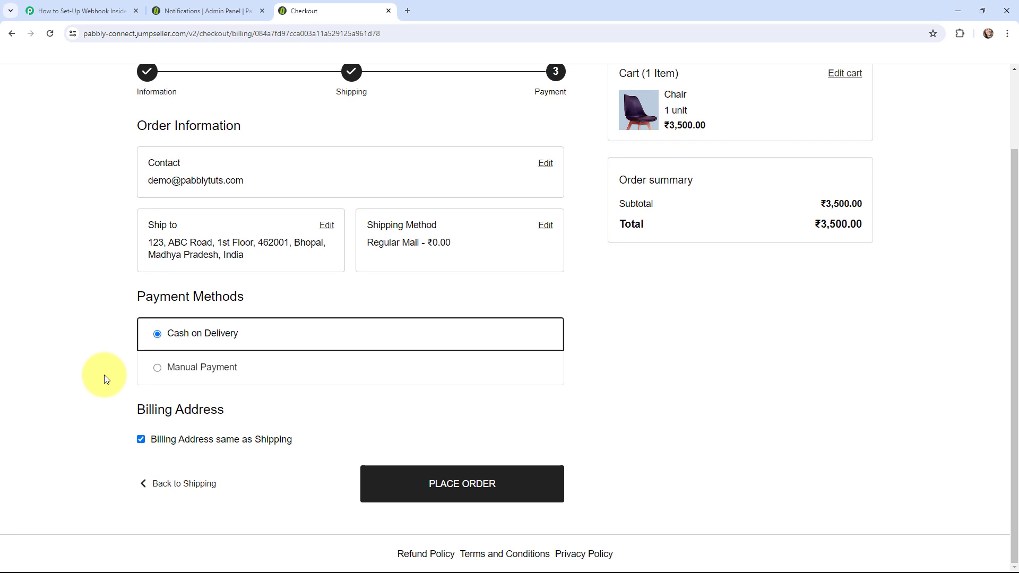
left_click(461, 484)
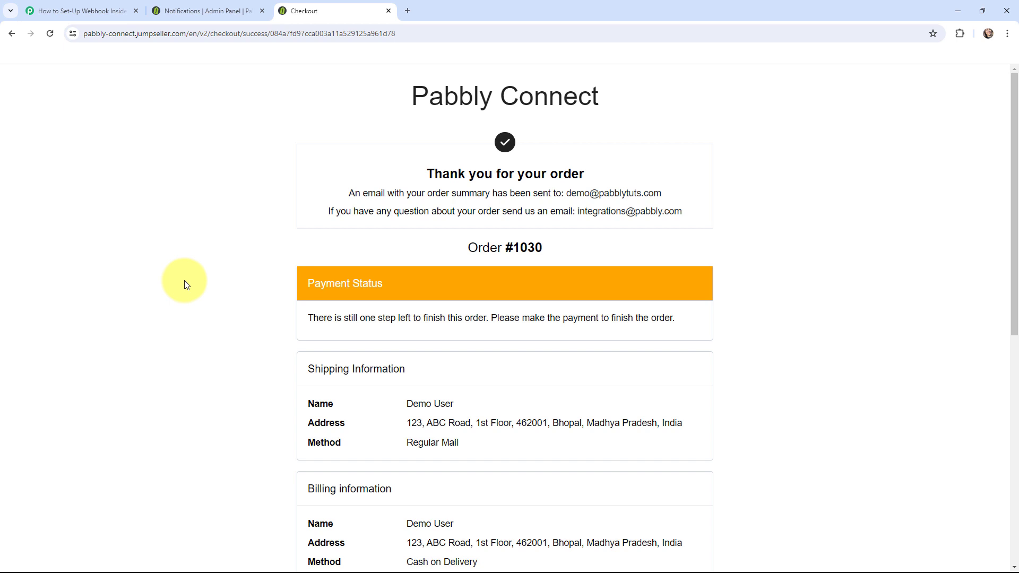
- In Pabbly Connect, scroll through the Response Received fields of the captured order
left_click(79, 11)
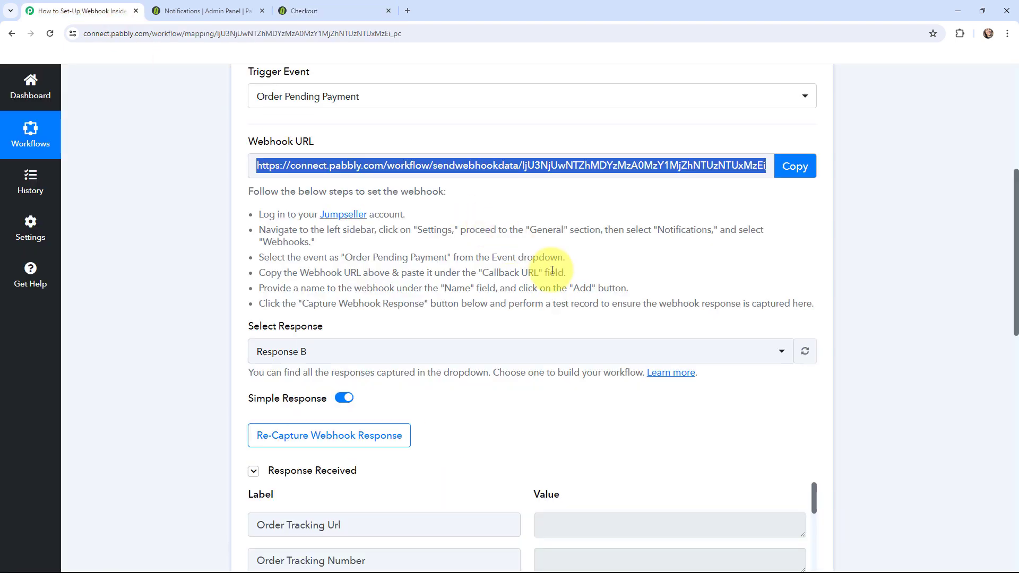
scroll(552, 271, "down", 7)
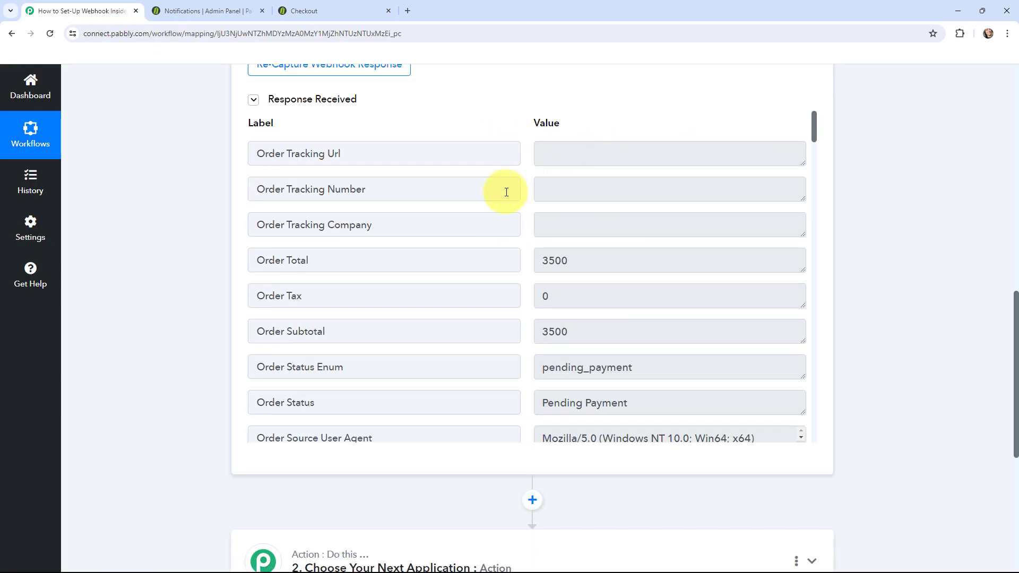
scroll(518, 207, "down", 4)
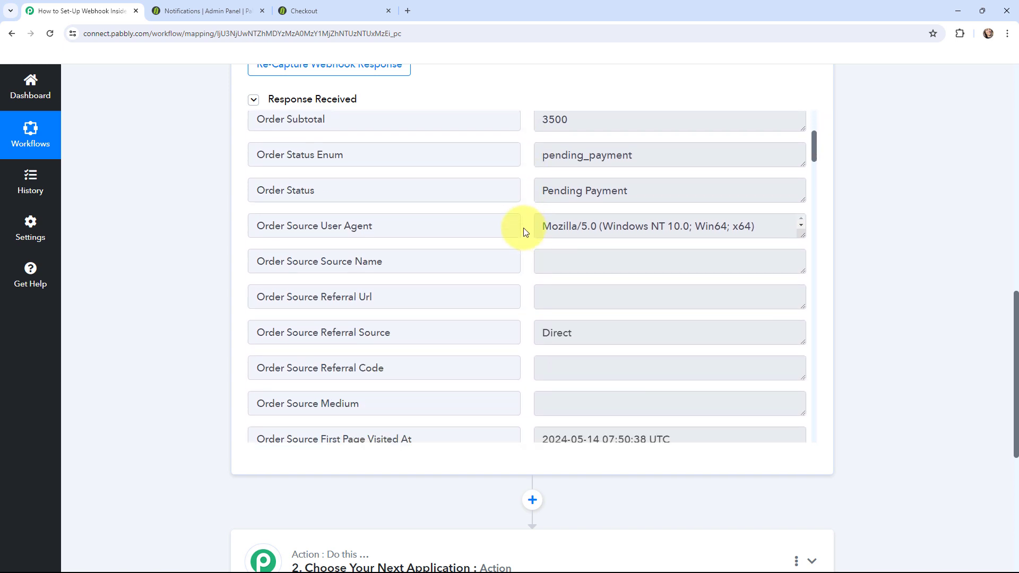
scroll(526, 232, "down", 6)
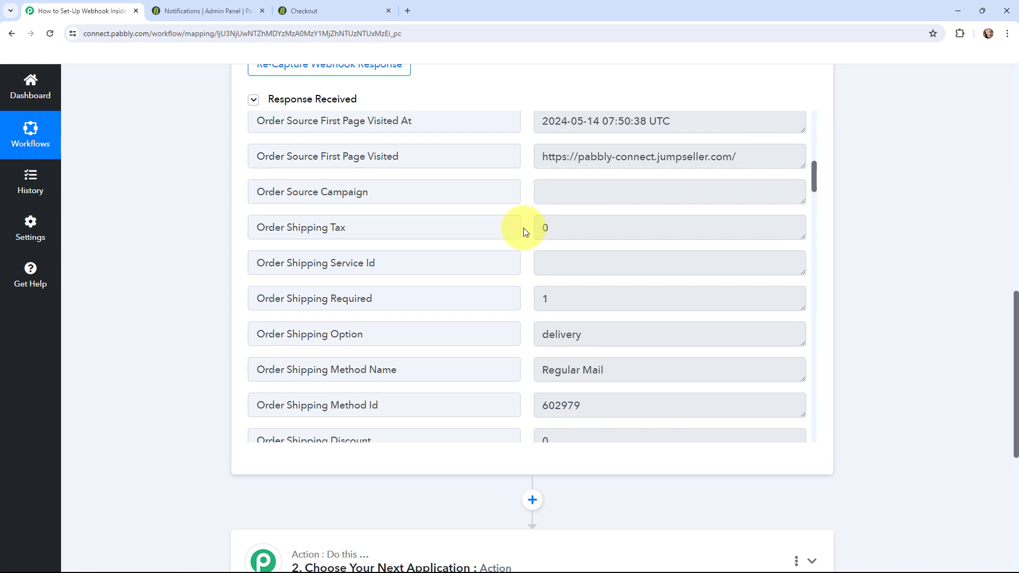
scroll(525, 232, "down", 7)
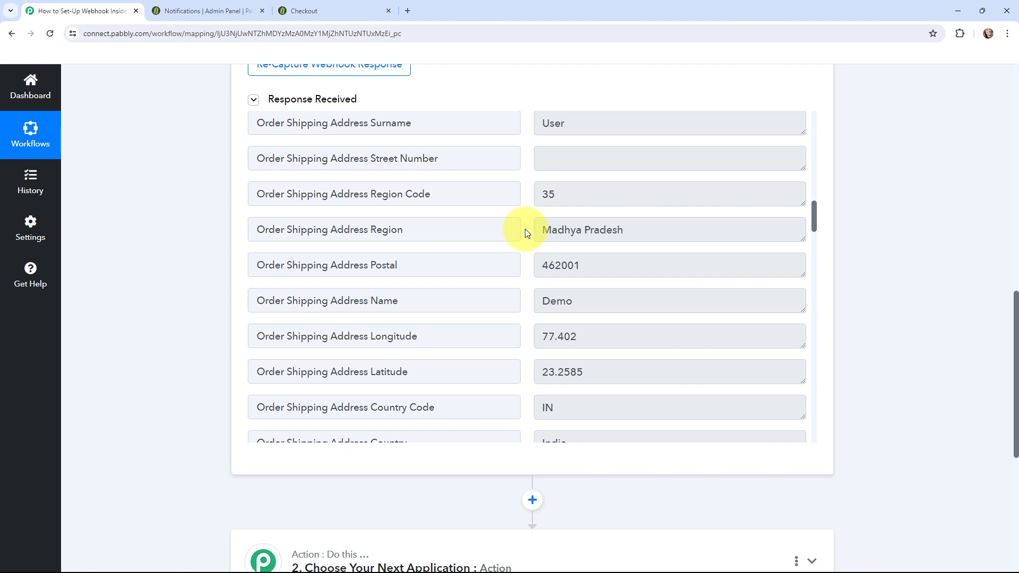
scroll(526, 232, "down", 1)
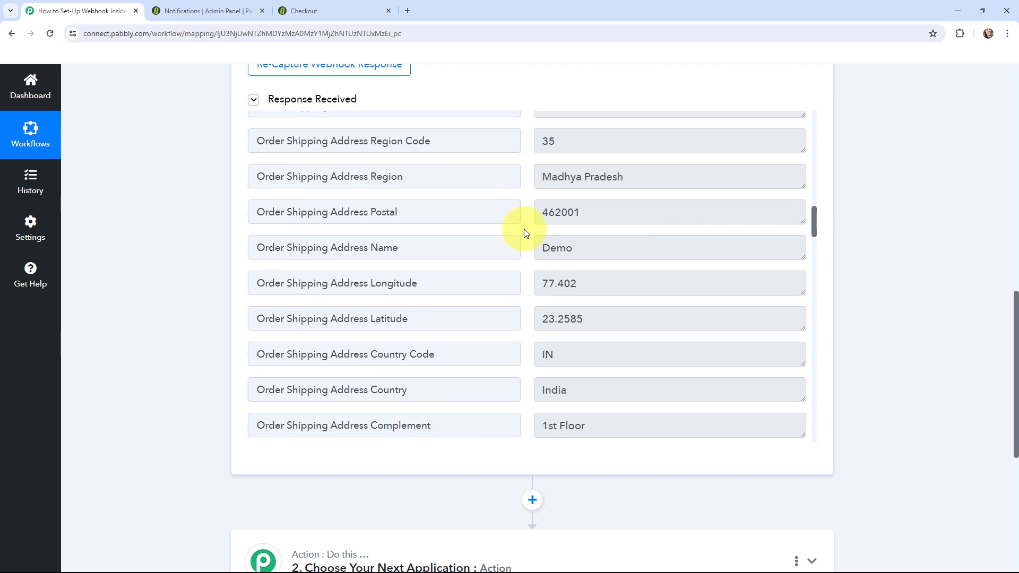
scroll(526, 232, "down", 3)
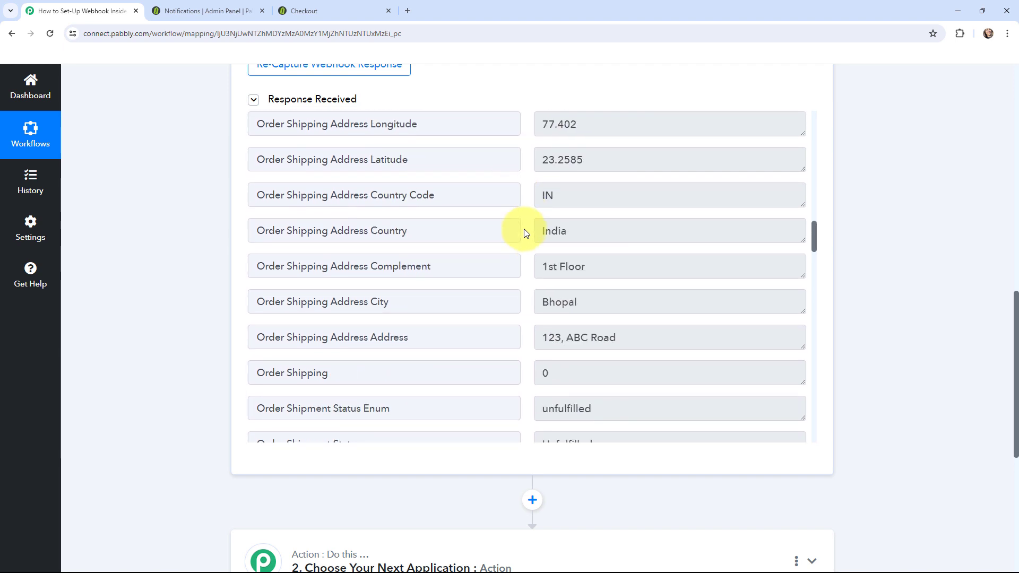
scroll(525, 232, "down", 14)
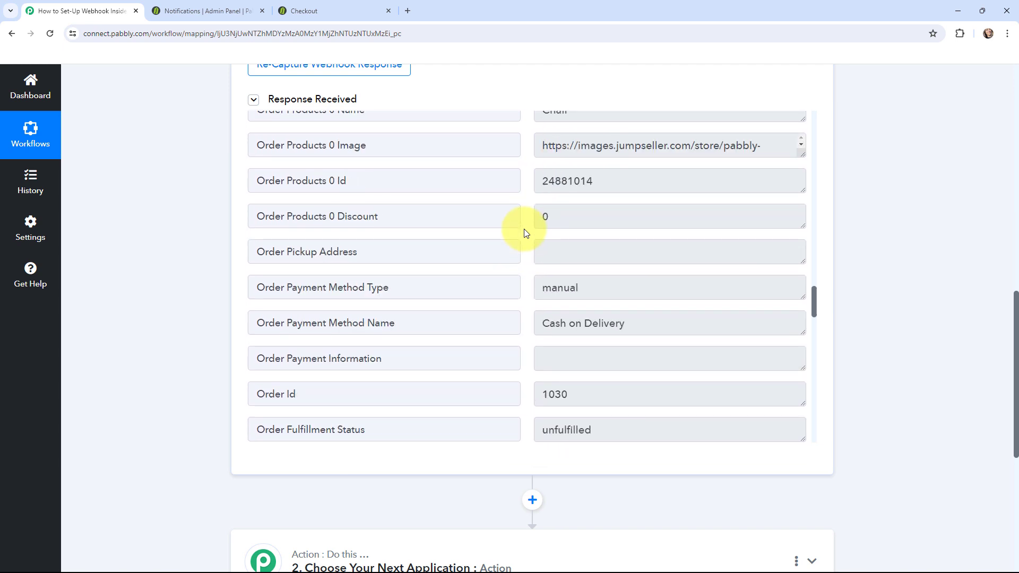
scroll(524, 232, "up", 2)
- Check the Chair product, 3500 price, shipping address and Cash on Delivery values, then scroll back up
left_click_drag(538, 217, 582, 219)
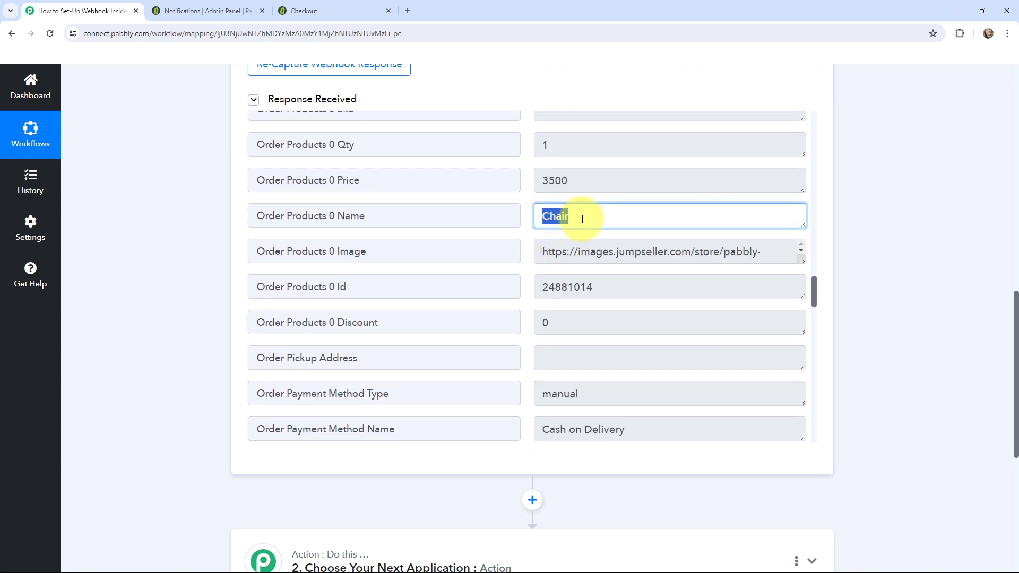
left_click(528, 228)
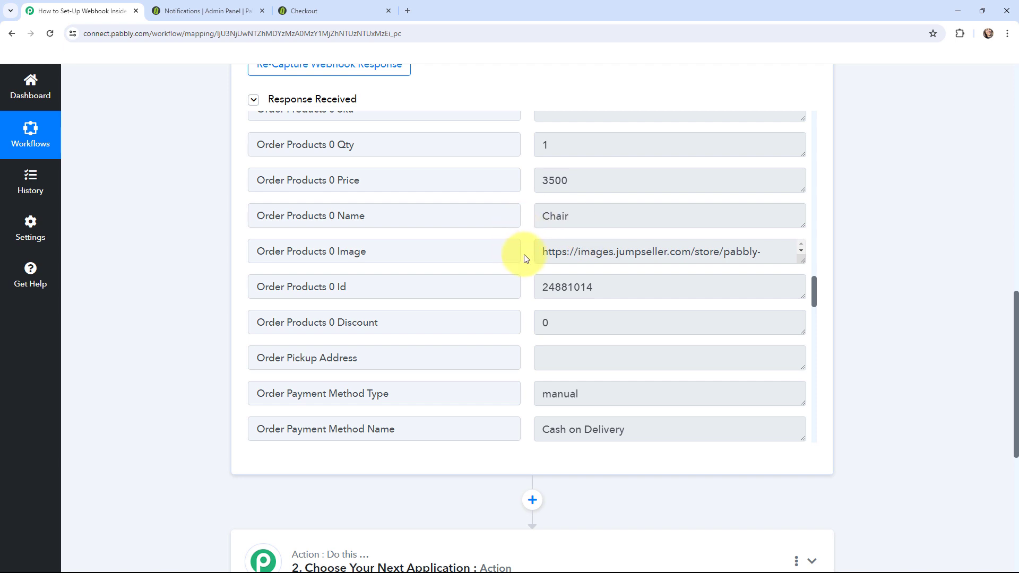
scroll(524, 258, "down", 4)
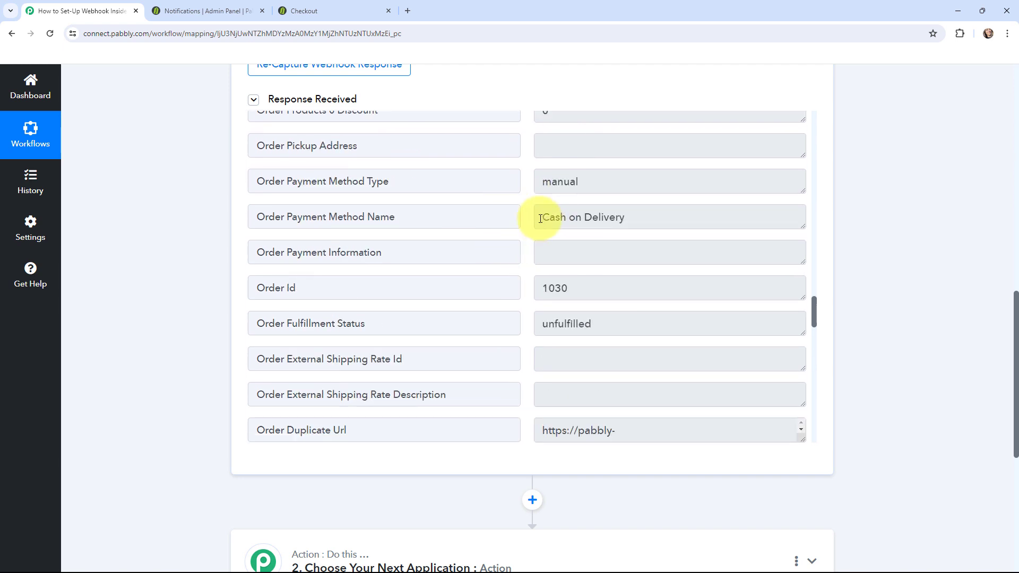
scroll(531, 219, "down", 7)
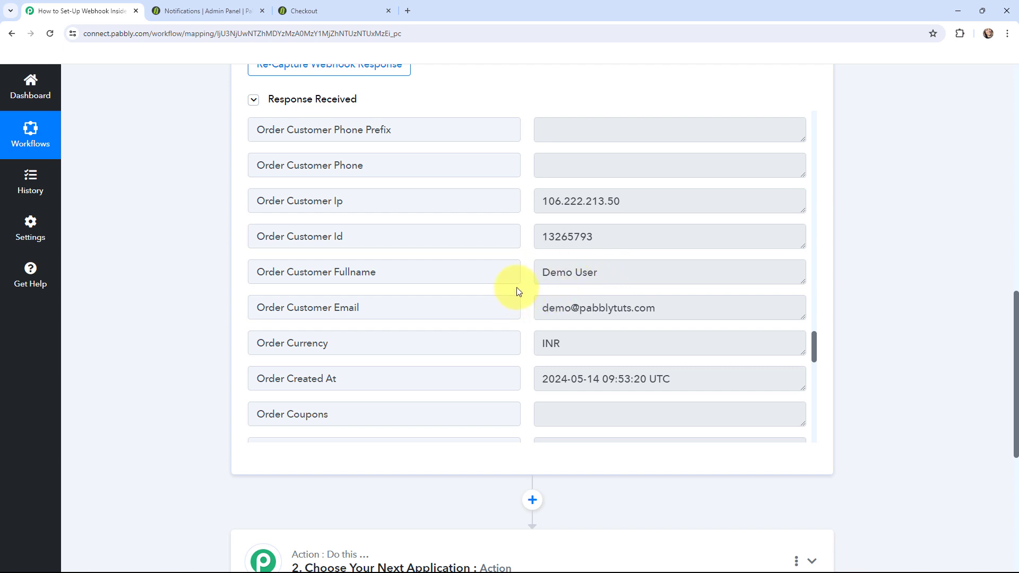
scroll(517, 287, "down", 6)
scroll(519, 290, "down", 1)
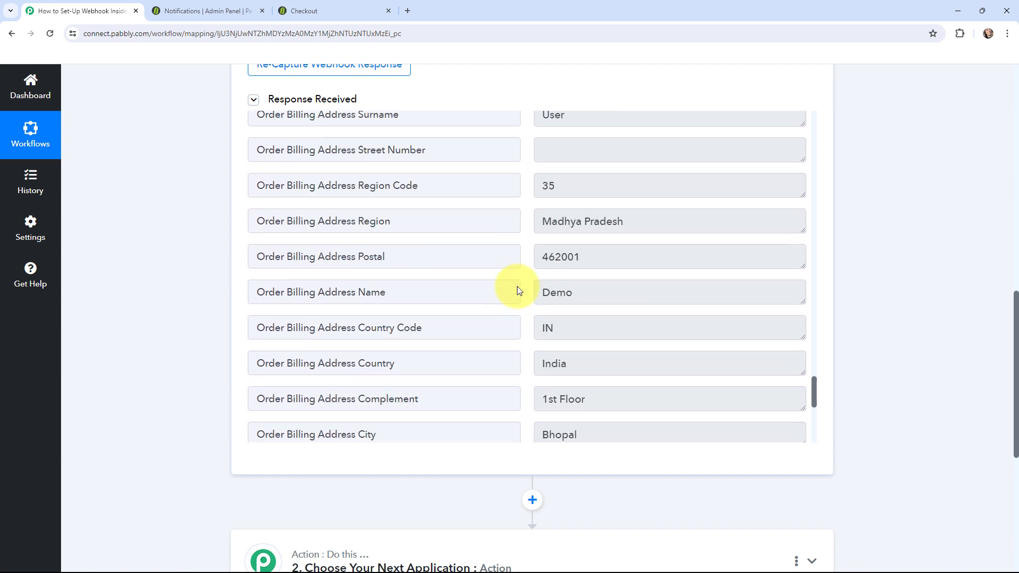
scroll(171, 285, "up", 9)
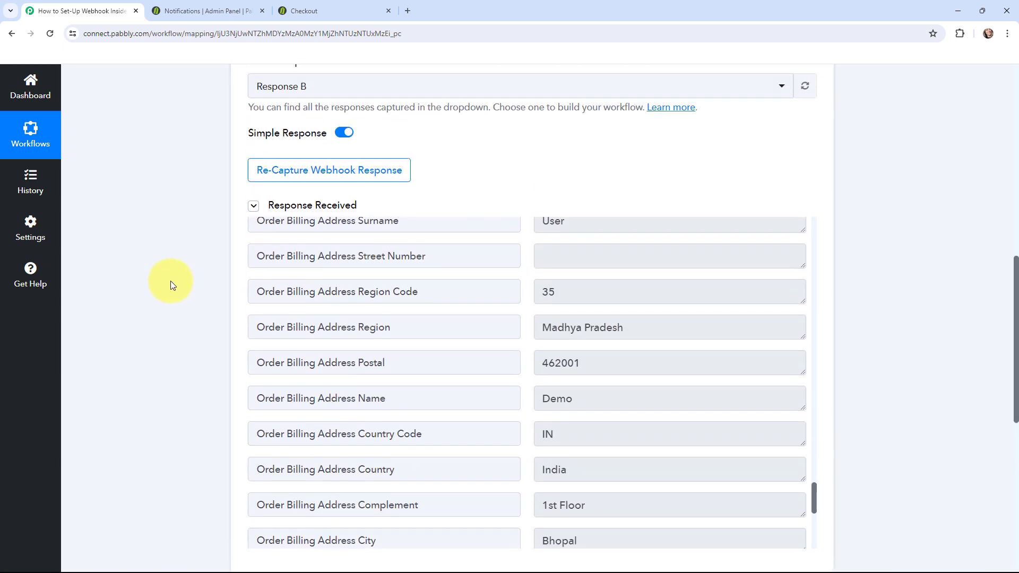
scroll(171, 285, "up", 4)
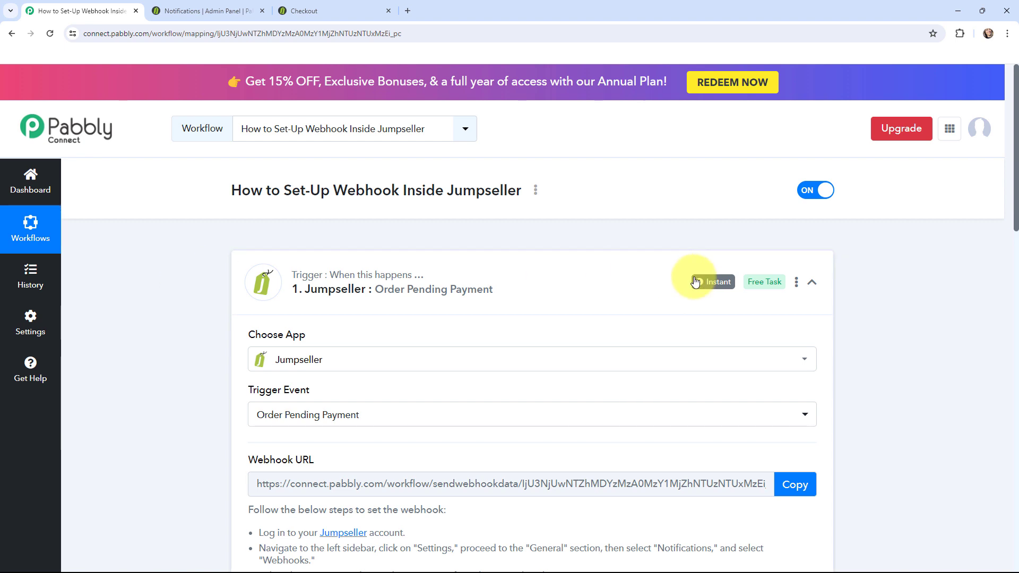
mouse_move(701, 284)
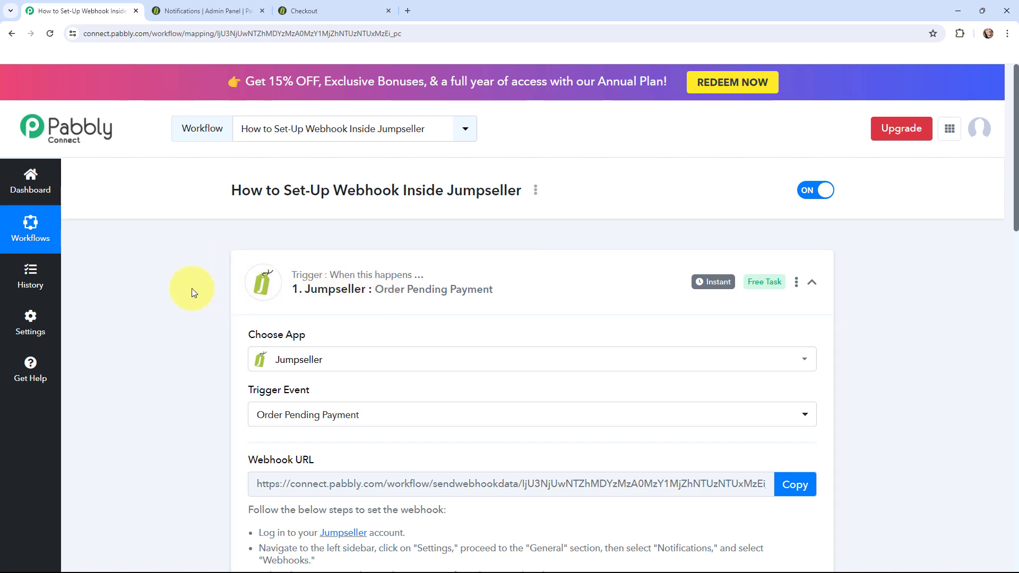
scroll(193, 289, "down", 10)
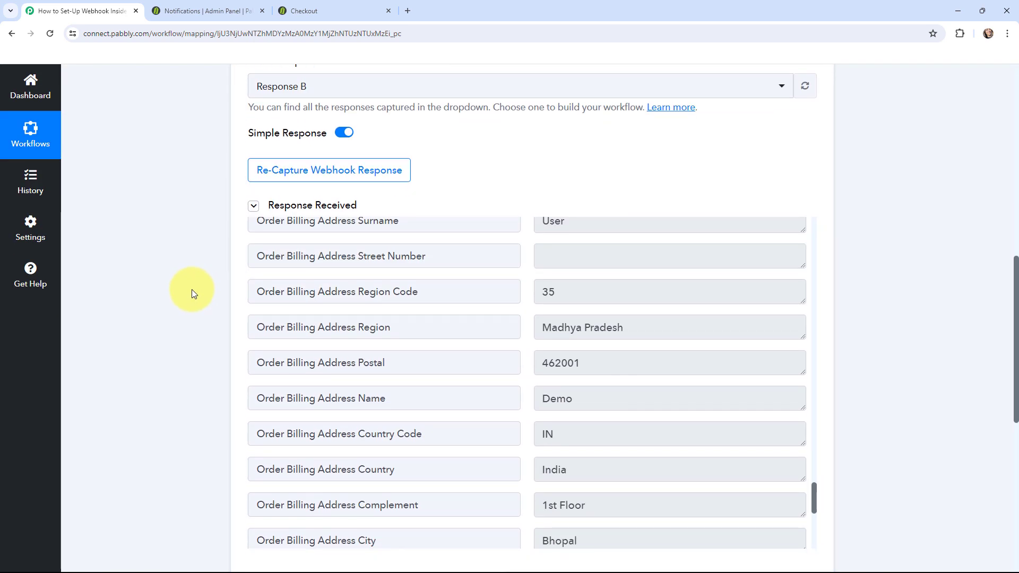
scroll(192, 289, "down", 7)
mouse_move(271, 307)
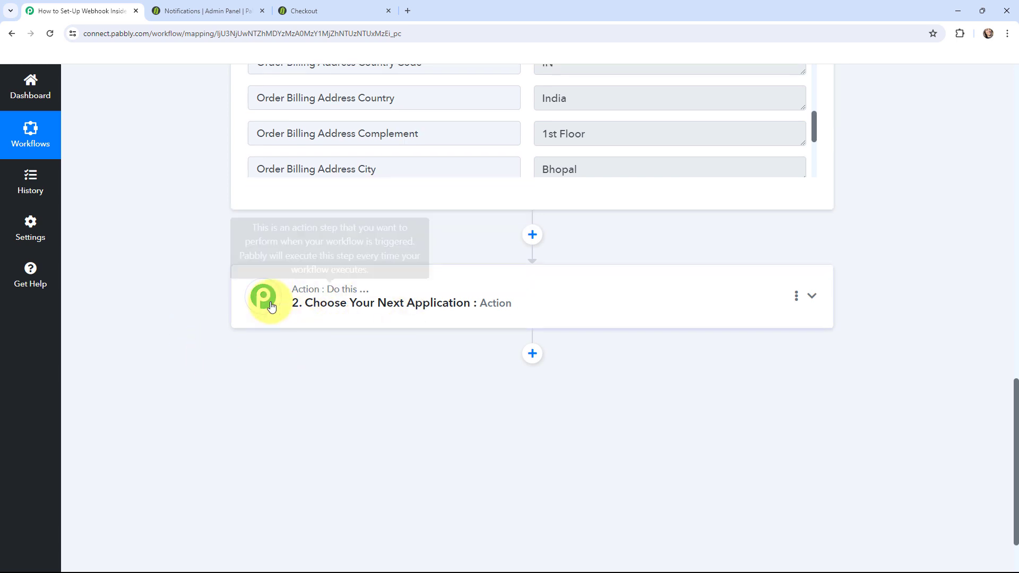
scroll(188, 326, "up", 17)
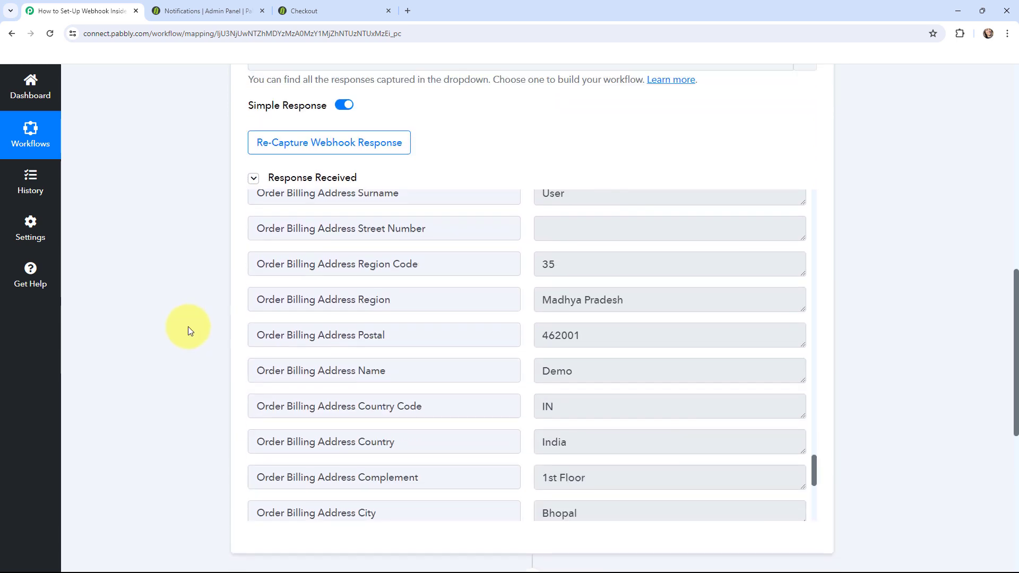